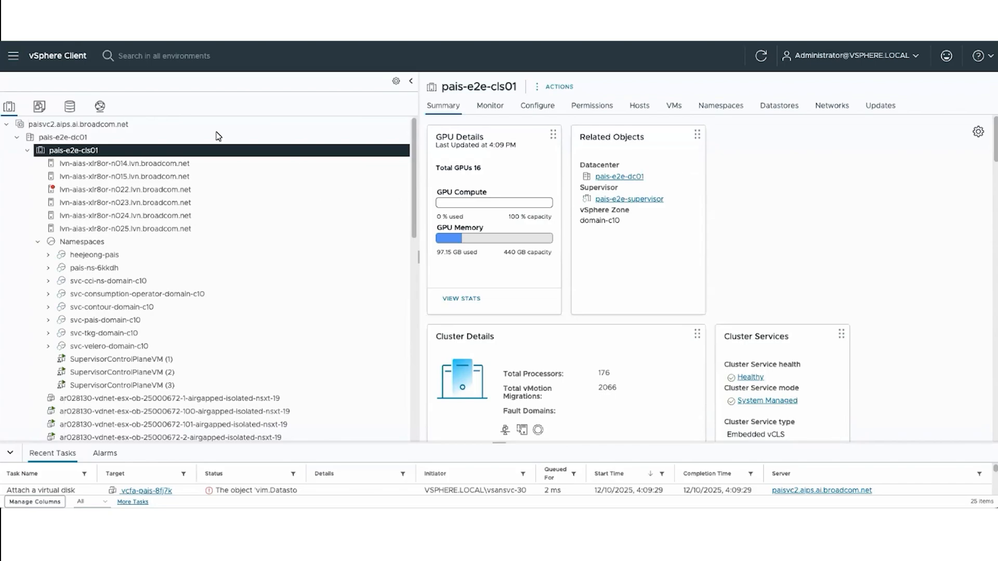
- View the vCenter's Version 9+ license details in Administration and highlight the add-on license section
left_click(14, 59)
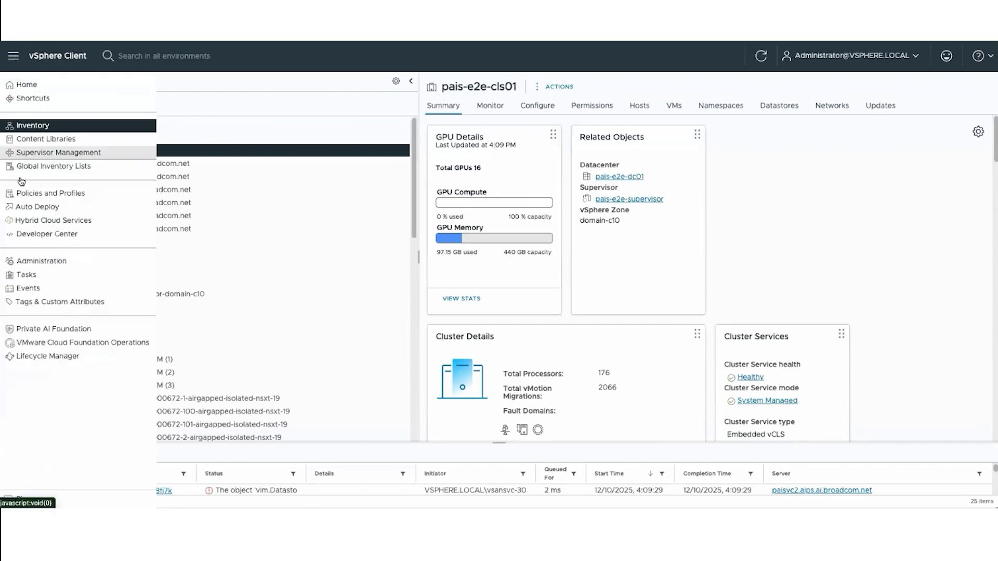
left_click(31, 261)
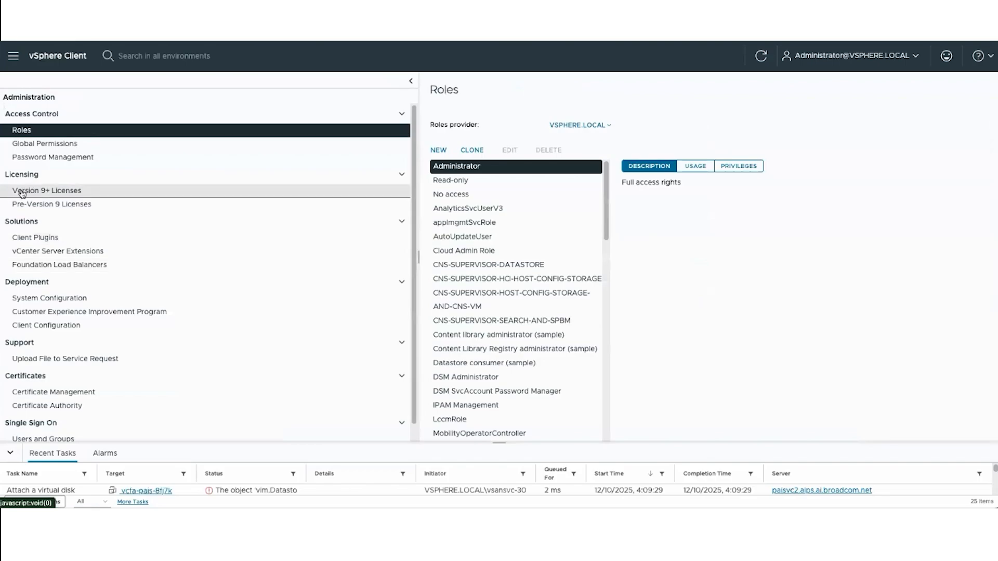
left_click(59, 192)
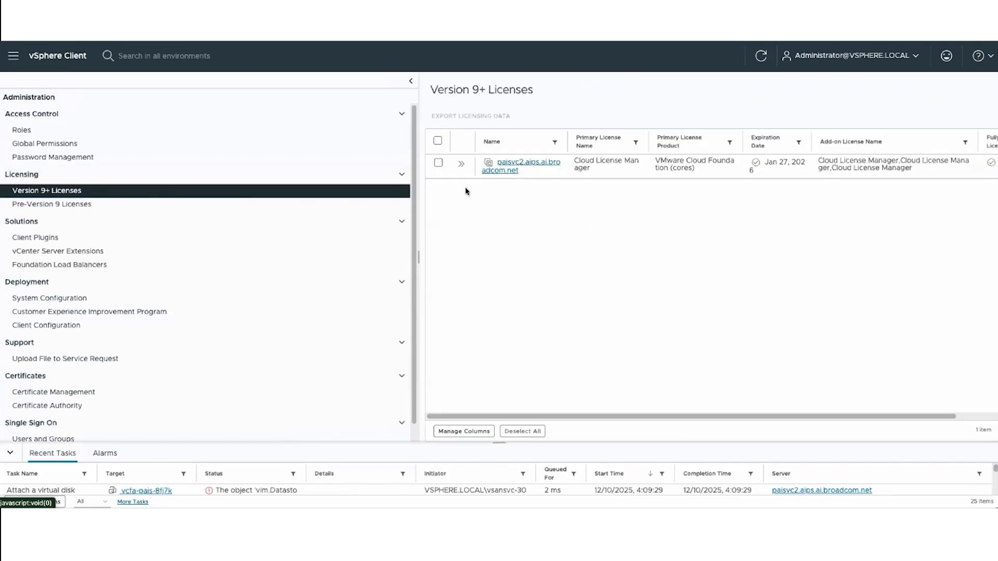
left_click(461, 164)
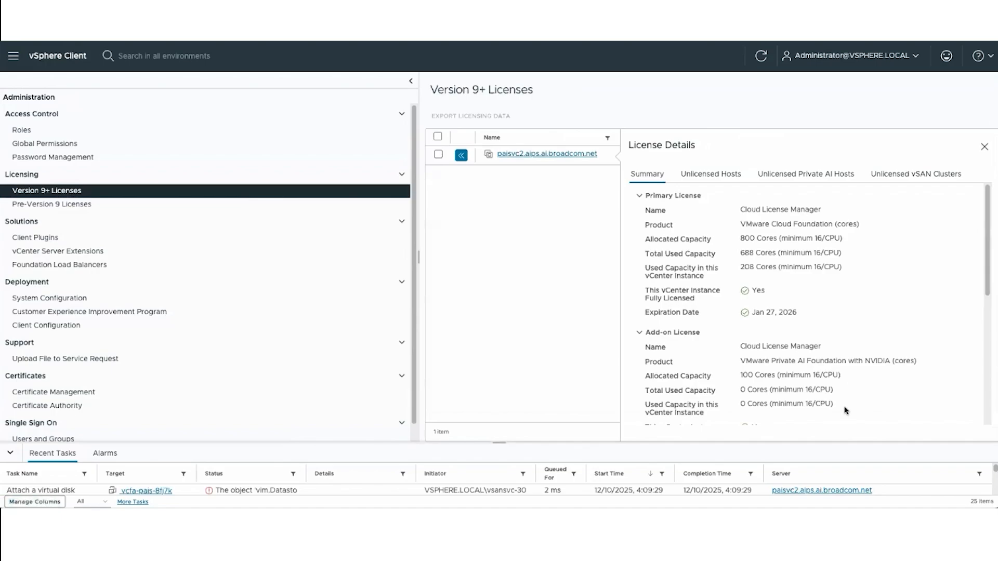
left_click_drag(843, 411, 644, 332)
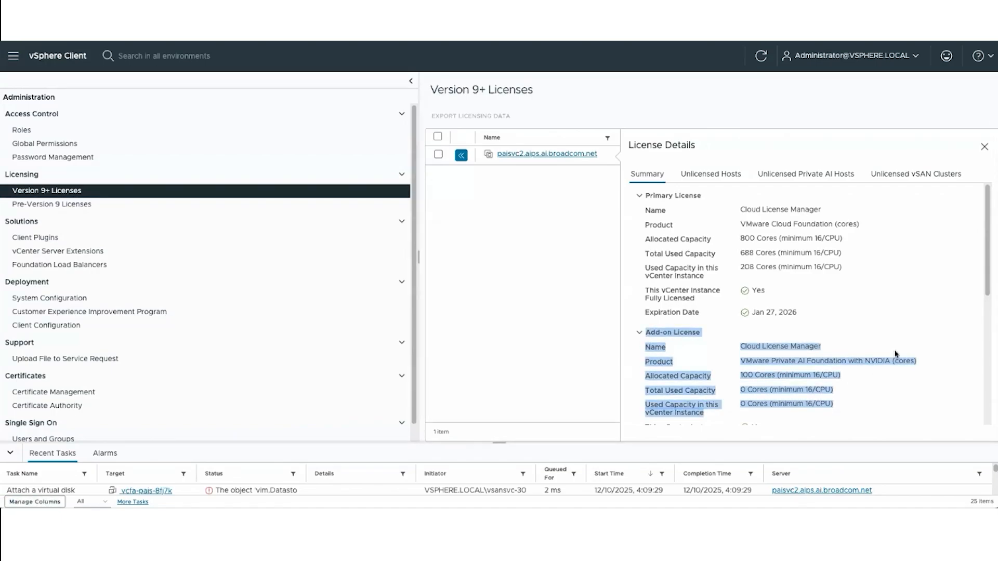
- View the DirectPath Profiles Utilization of cluster pais-e2e-cls01 in the inventory and highlight the grid_a100d_80c profile
left_click(13, 56)
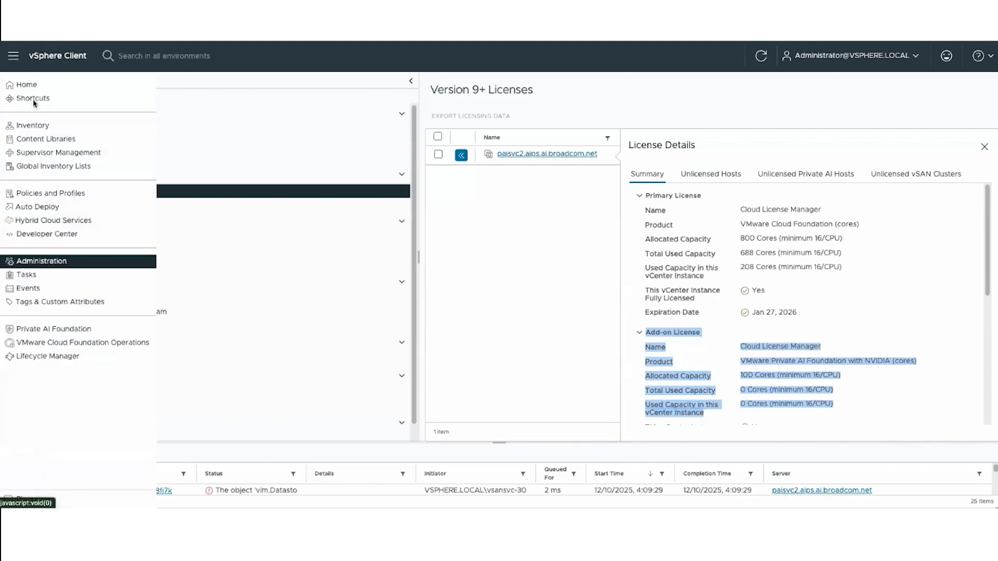
left_click(23, 125)
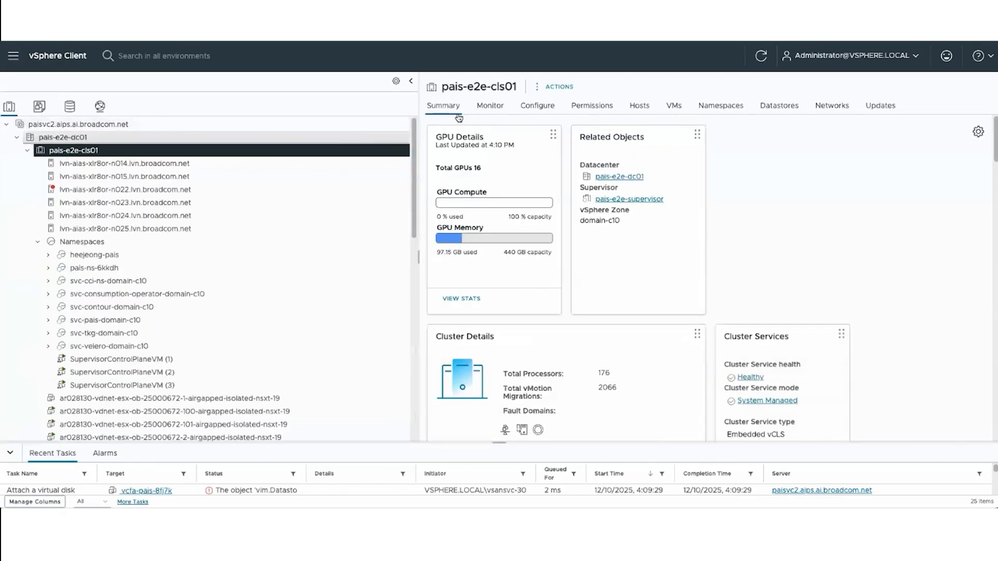
left_click(490, 107)
scroll(517, 357, "down", 1)
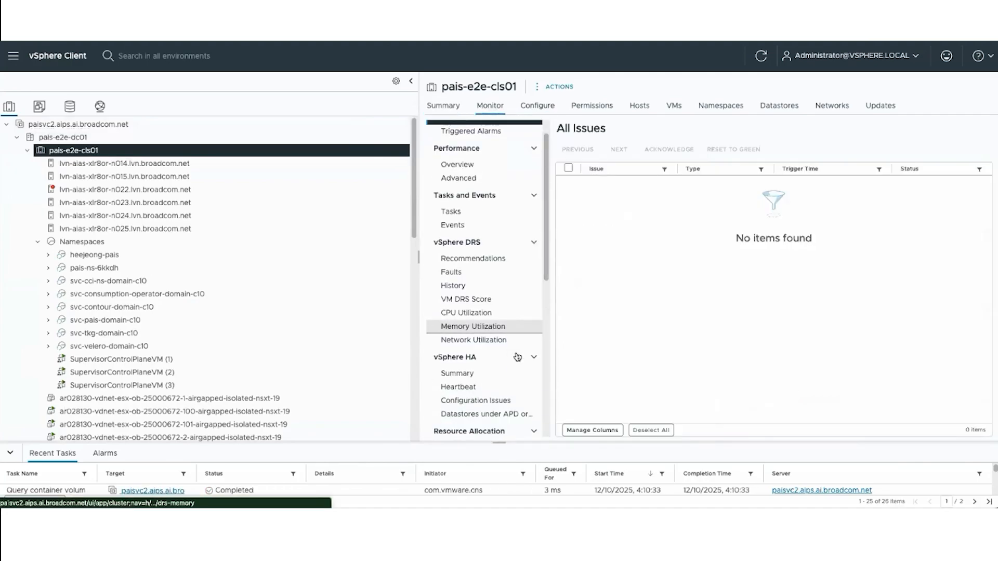
scroll(517, 357, "down", 6)
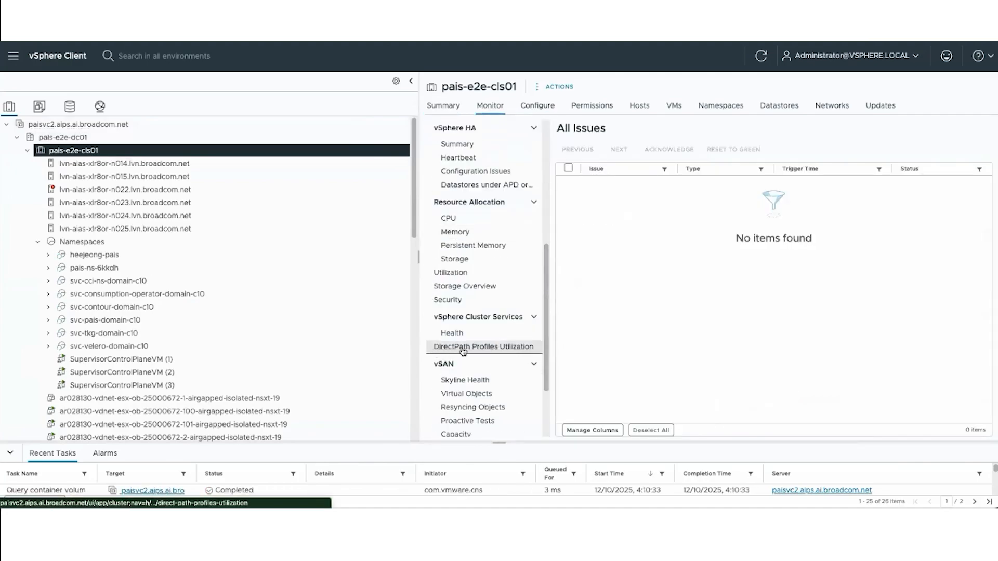
left_click(502, 350)
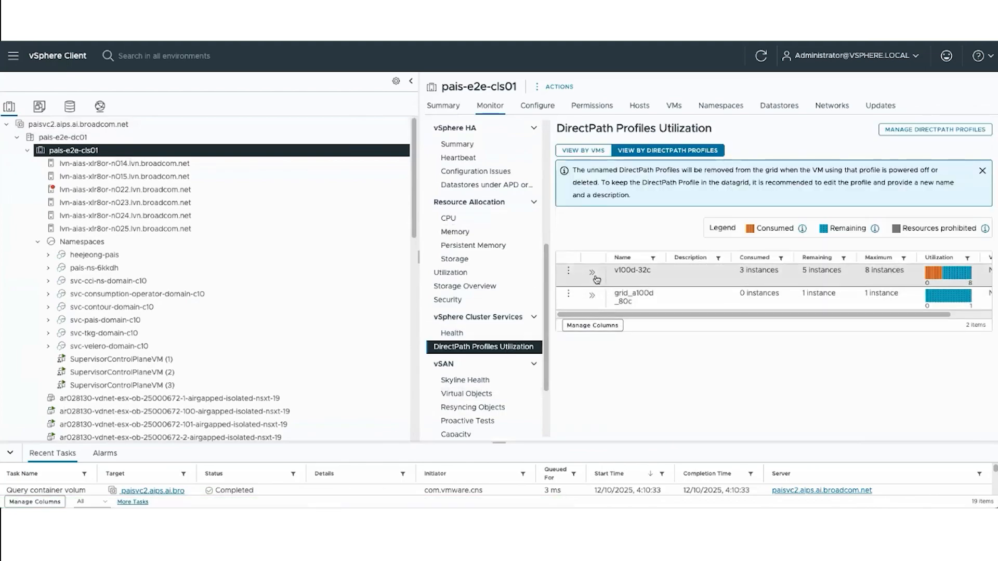
double_click(645, 304)
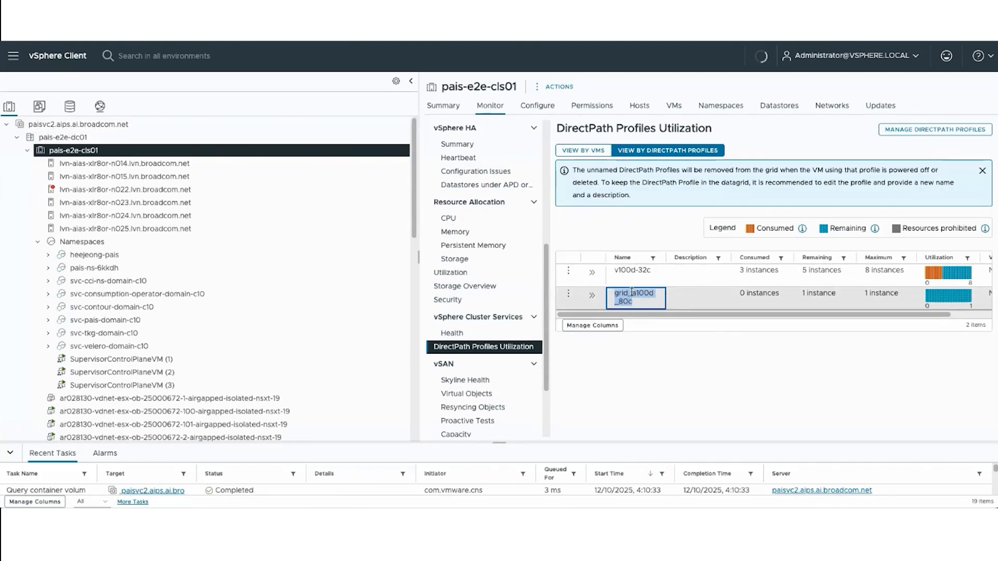
left_click(639, 296)
double_click(639, 296)
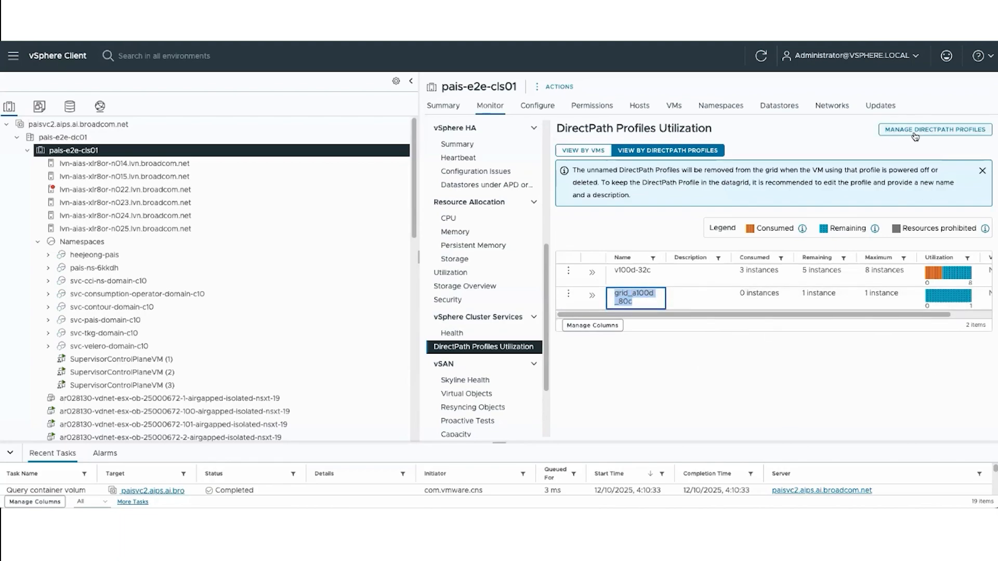
- Open DirectPath profile management and view the devices offered for a new profile without creating one
left_click(954, 134)
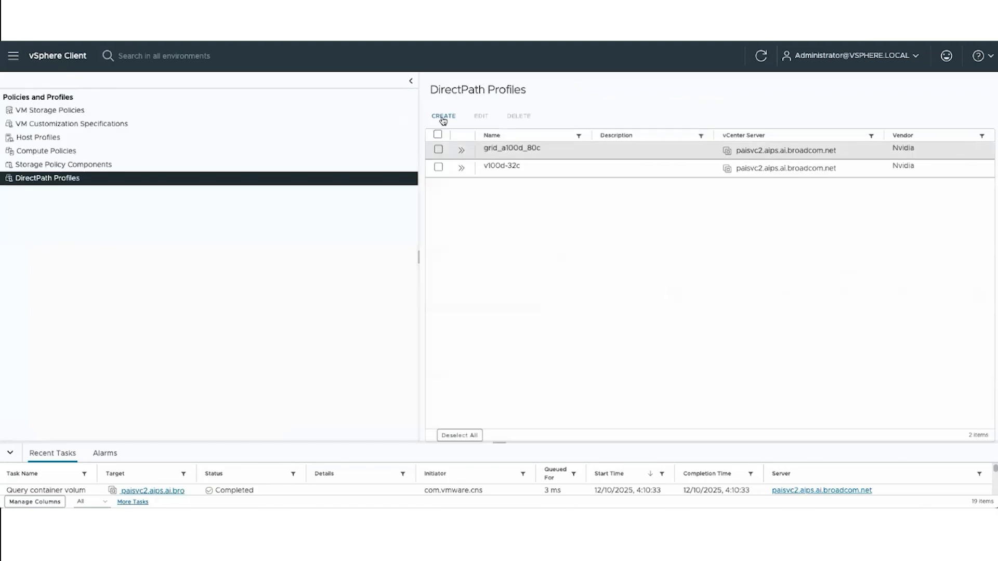
left_click(443, 115)
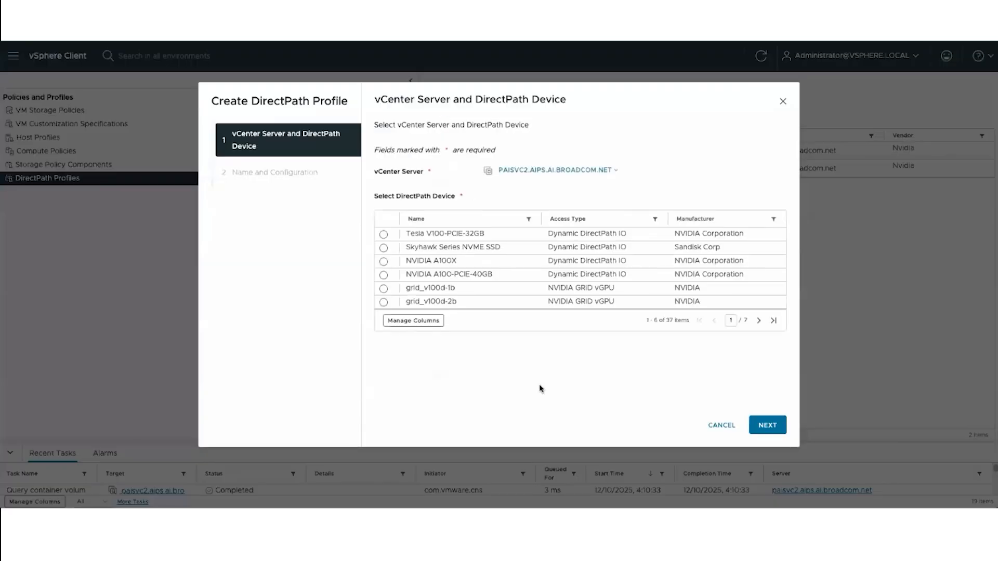
left_click(384, 302)
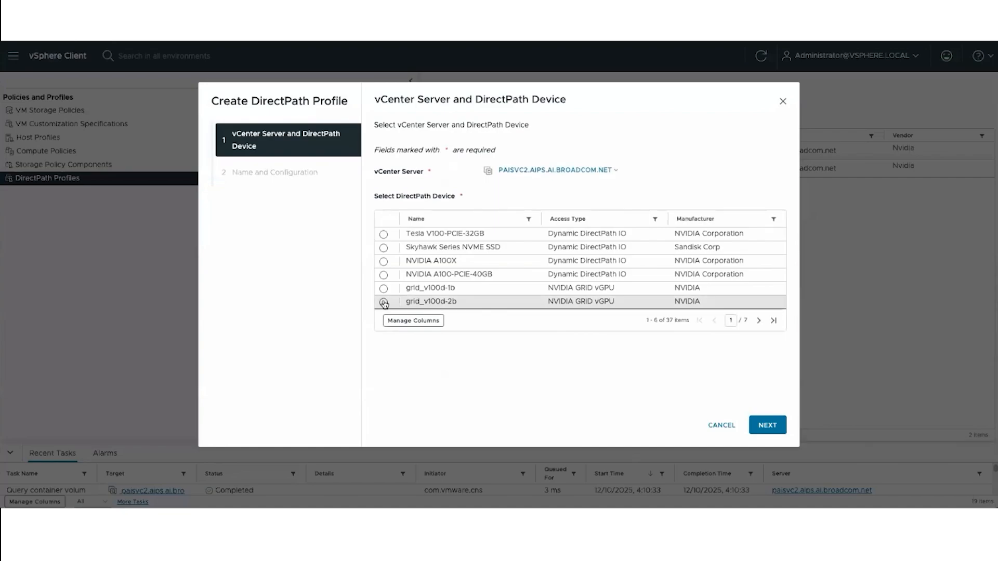
left_click(714, 426)
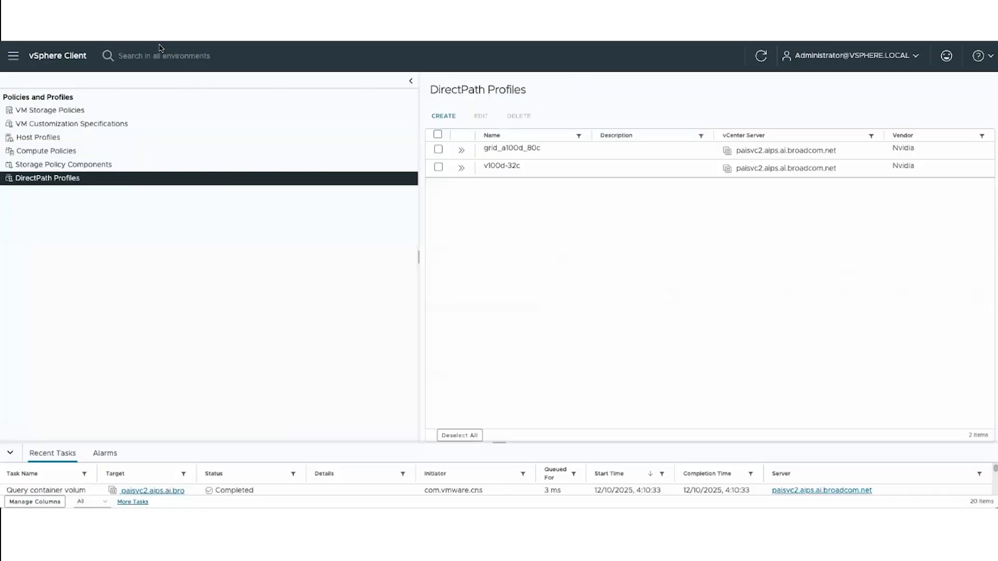
- Open pais-e2e-supervisor from the Supervisors list in Supervisor Management to inspect it
left_click(59, 57)
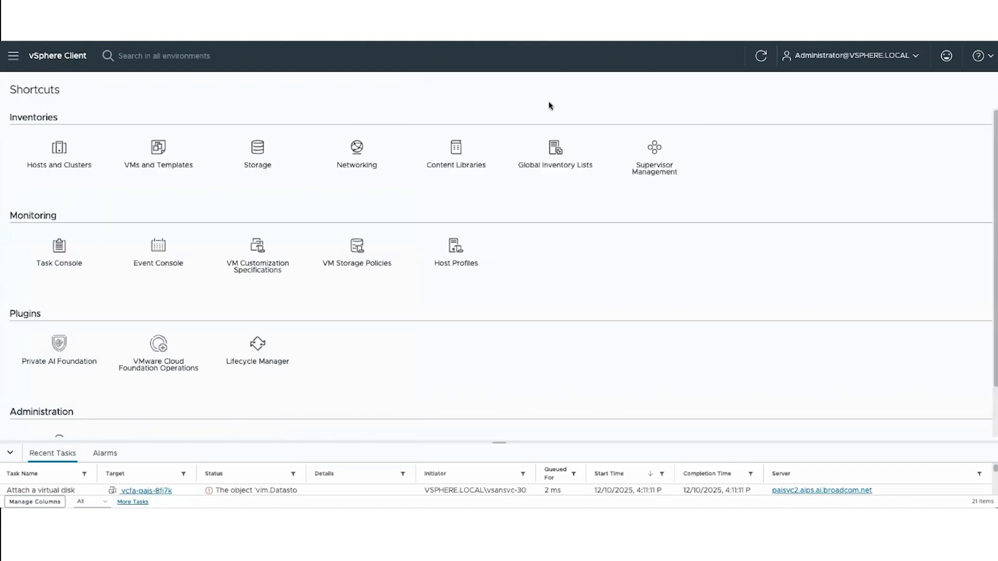
left_click(658, 173)
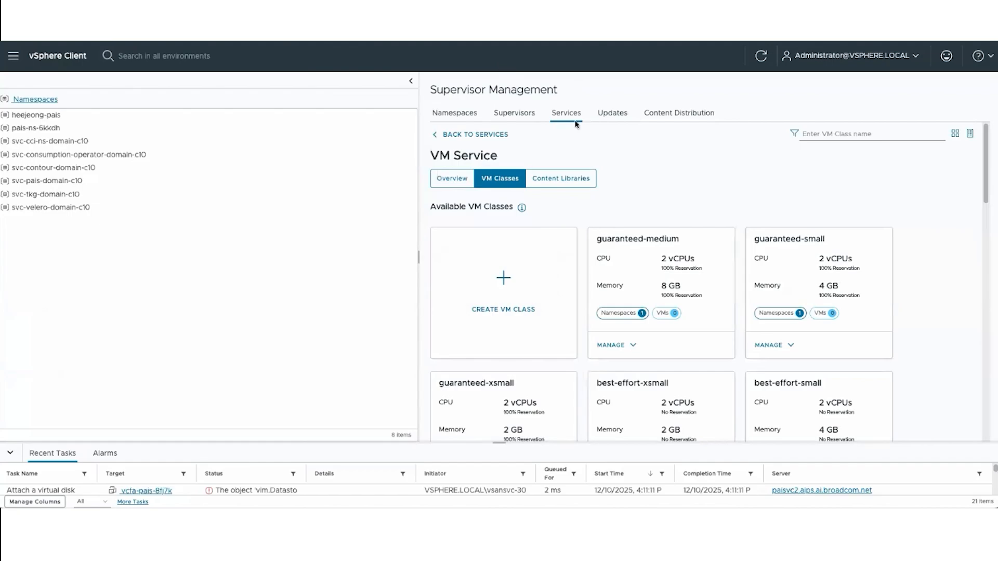
left_click(519, 115)
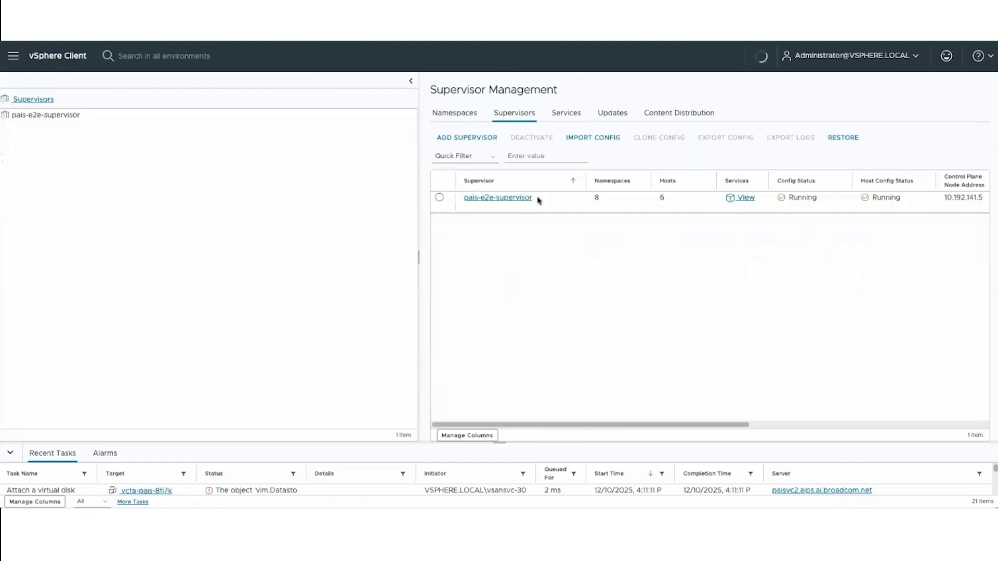
left_click(508, 199)
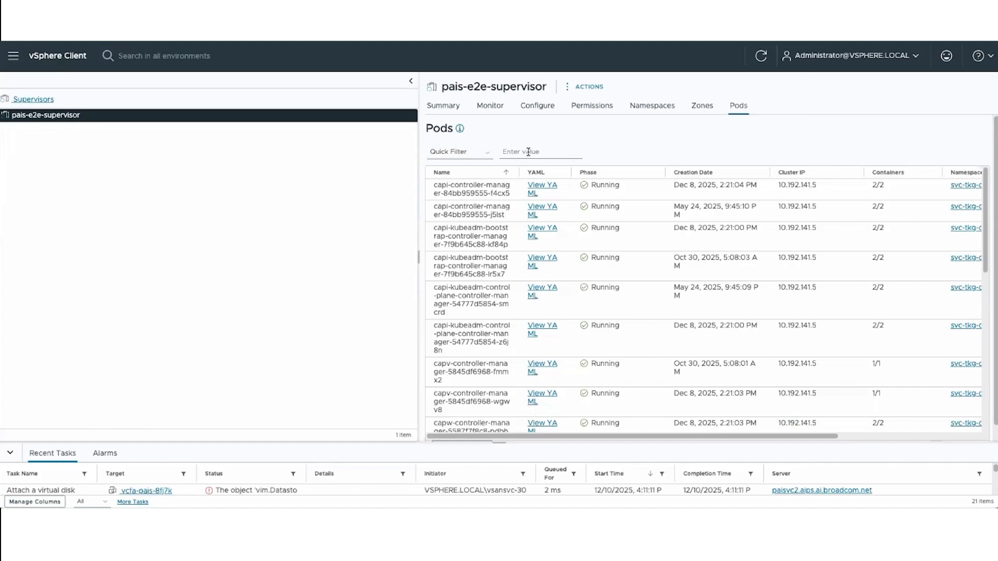
- Return to the Supervisors list and open the VM classes of the VM Service
left_click(33, 100)
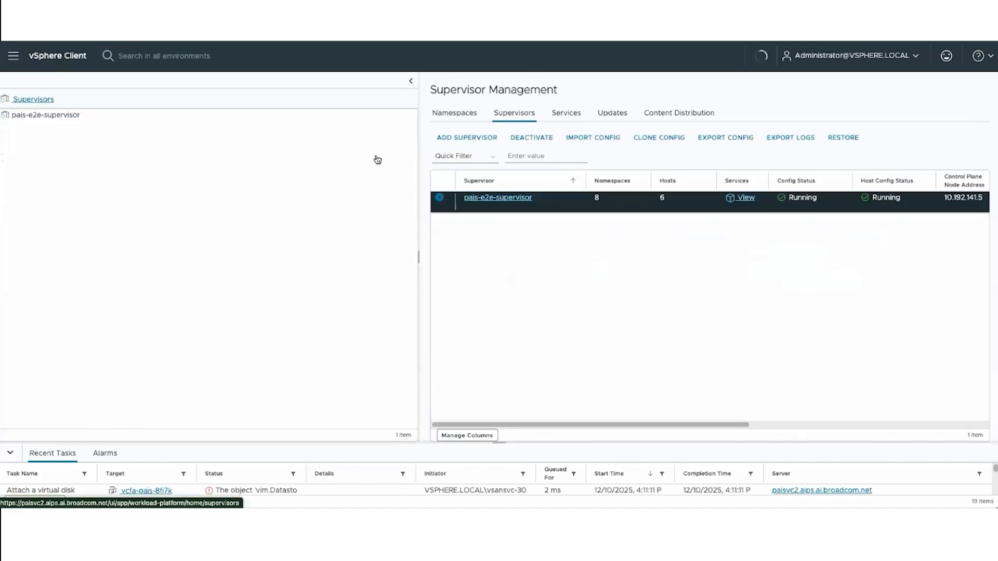
left_click(569, 119)
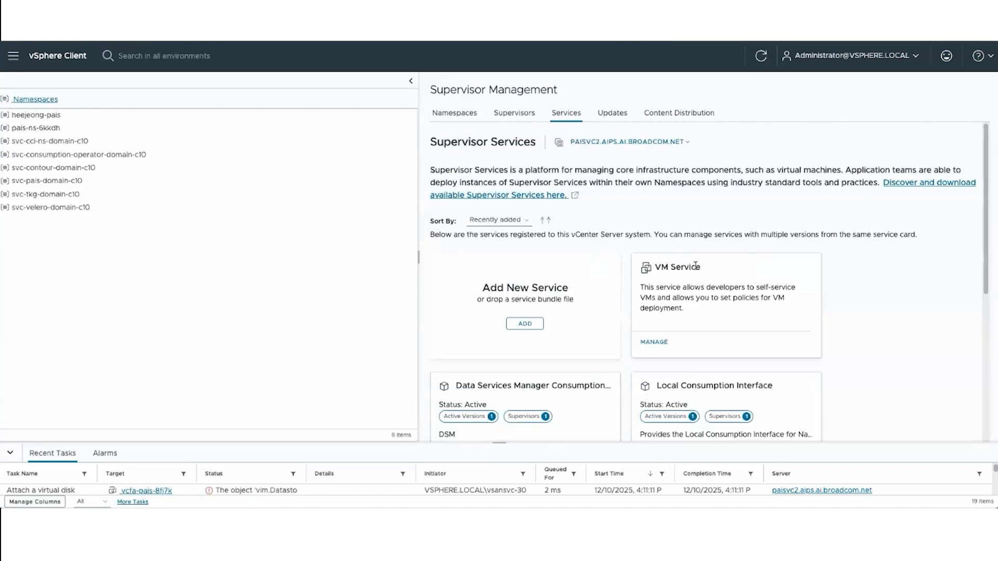
left_click(654, 343)
left_click(510, 181)
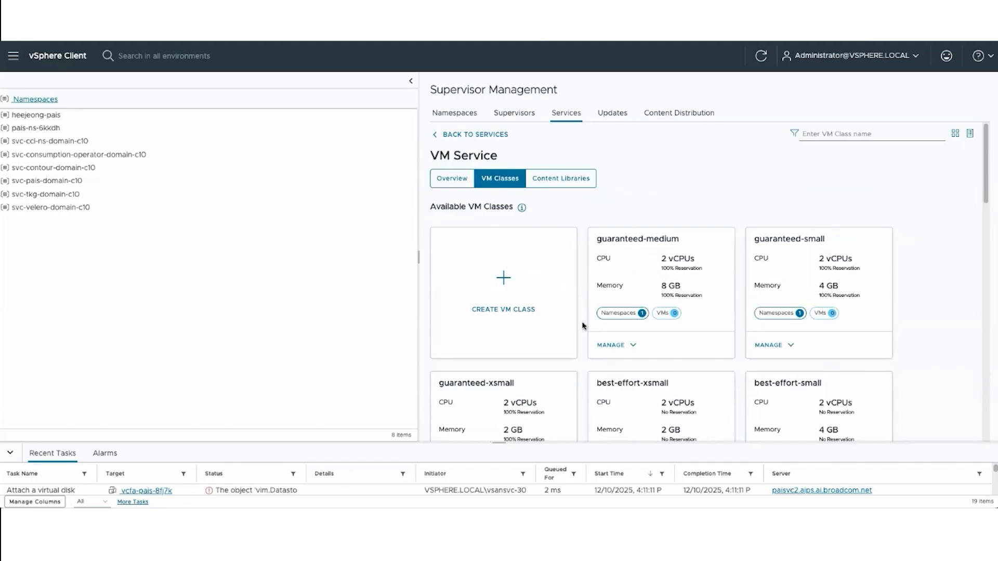
- Find the a100-80c VM class among the available classes and open it for editing
scroll(582, 325, "down", 10)
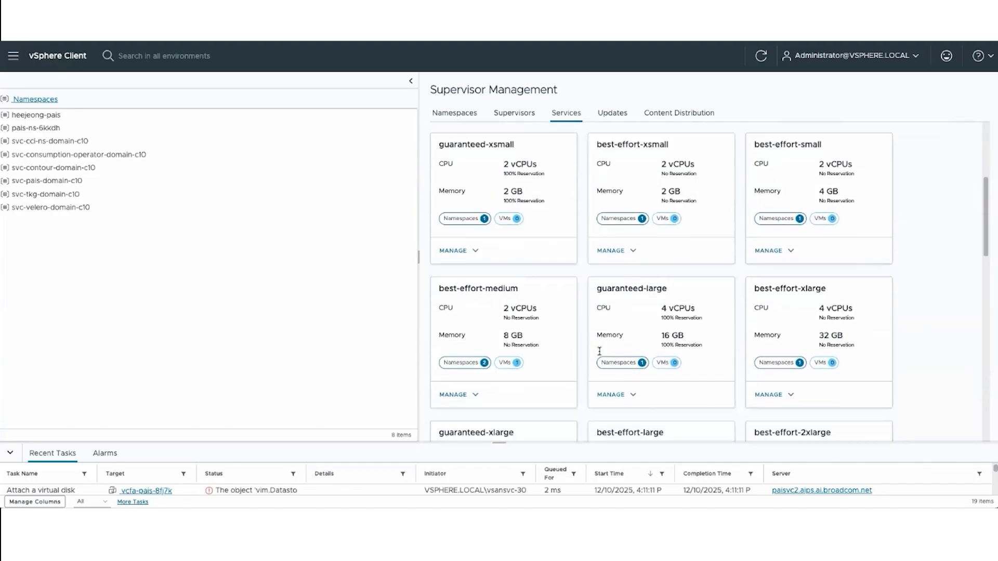
scroll(600, 351, "down", 4)
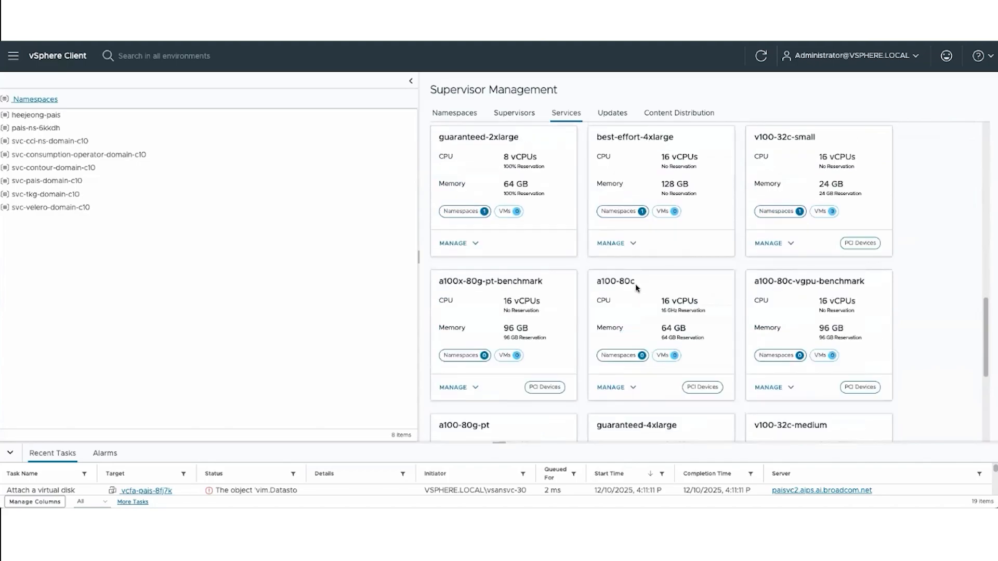
triple_click(607, 284)
left_click(620, 392)
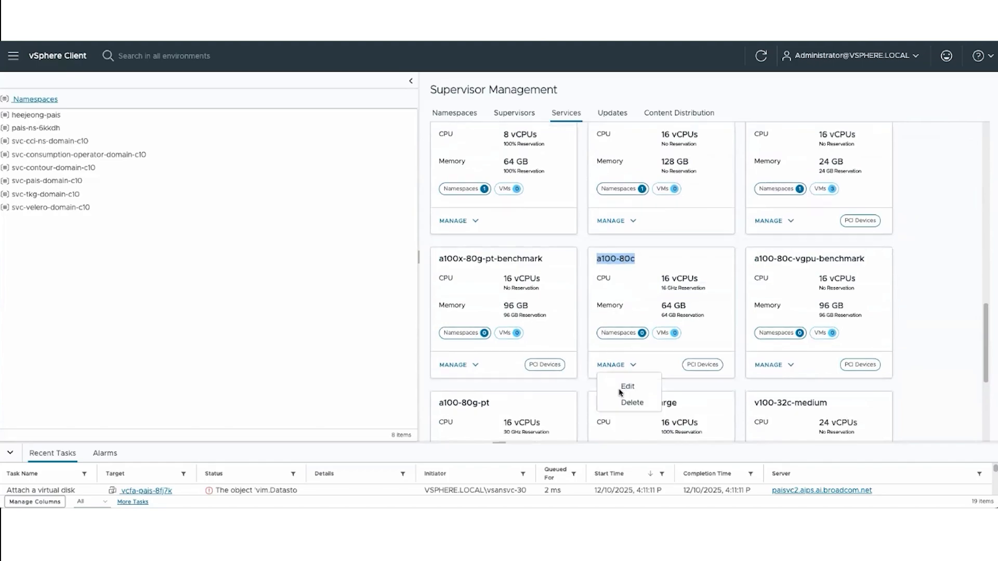
scroll(620, 392, "down", 2)
left_click(631, 284)
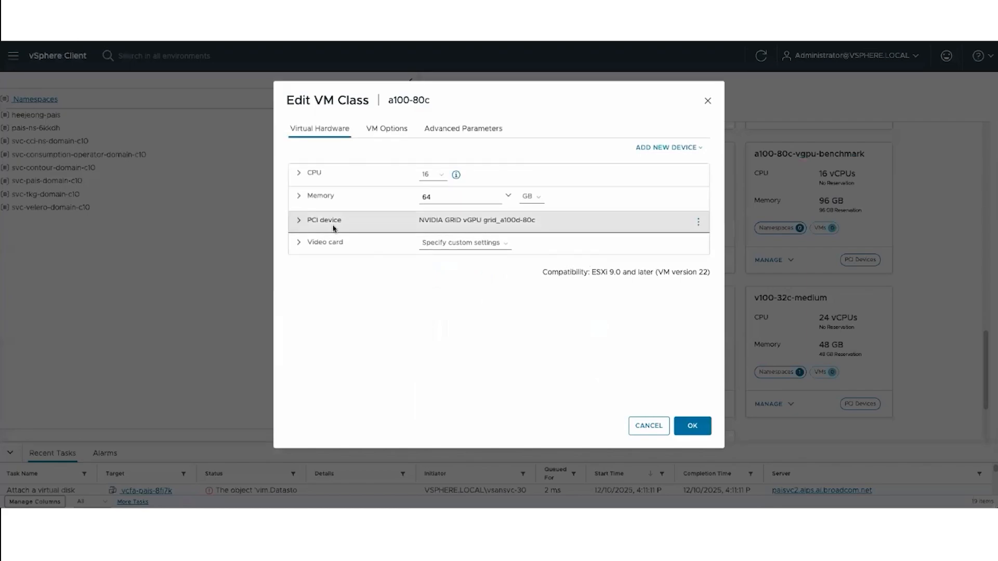
- Examine the PCI device, CPU and memory settings of the a100-80c VM class and close the editor with its values accepted
left_click(333, 228)
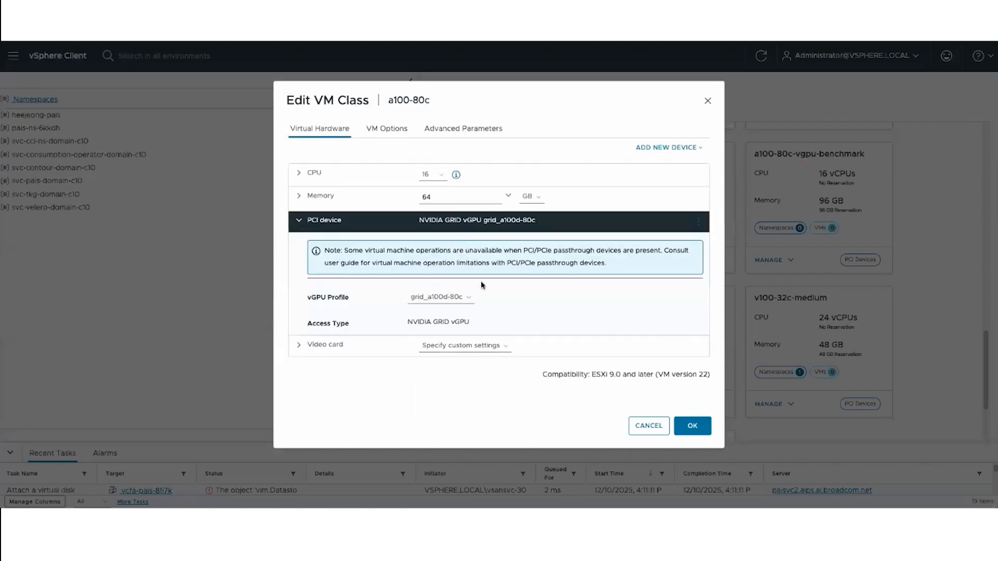
left_click(300, 174)
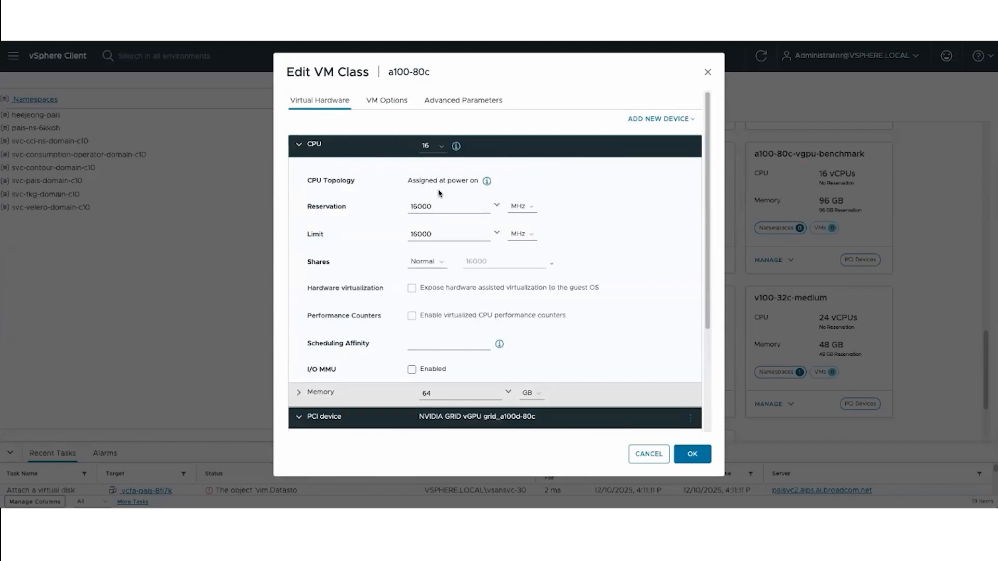
left_click(299, 392)
scroll(459, 363, "down", 3)
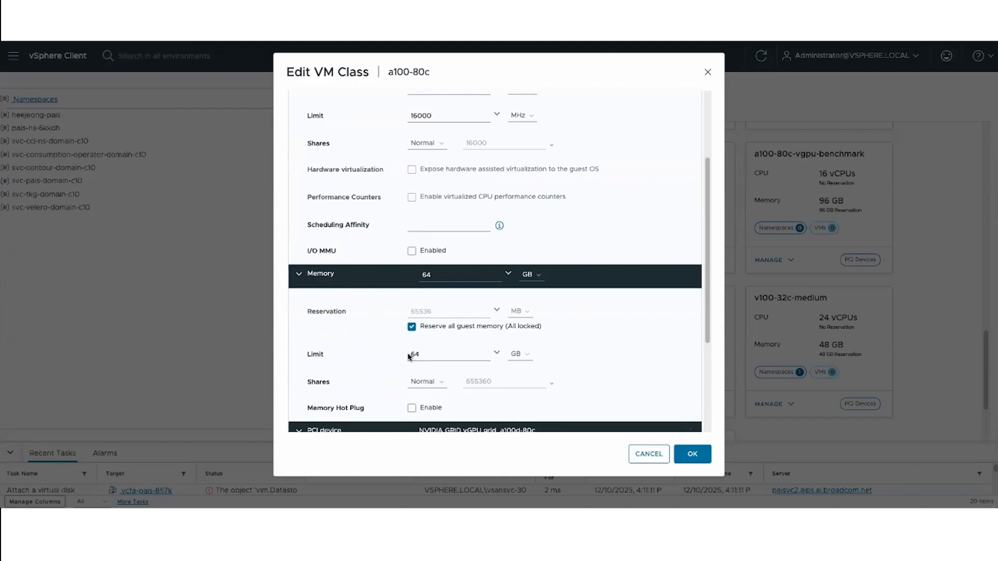
left_click(693, 454)
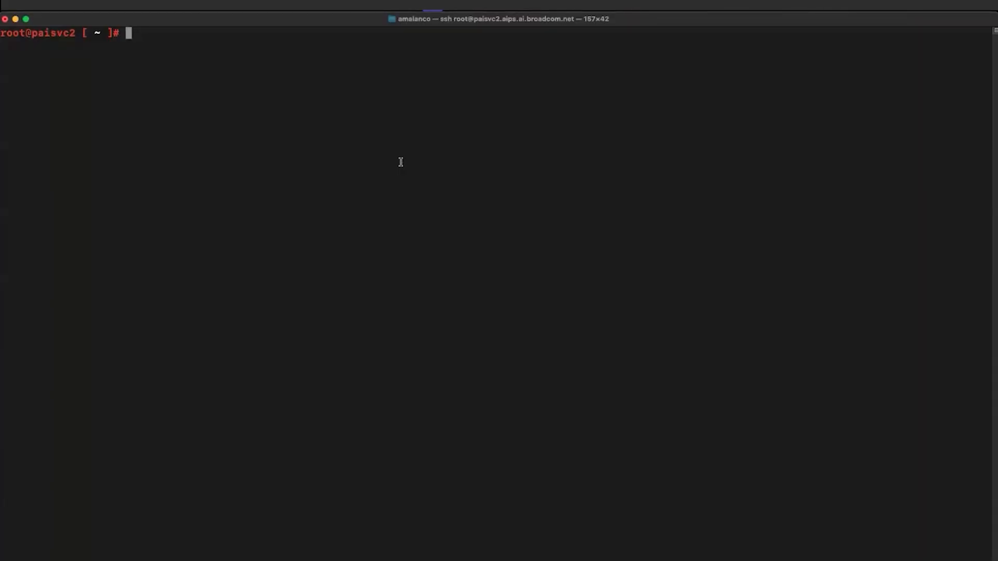
- Switch to the vCenter SSH terminal and start the Datacenter CLI with dcli +i +show
type("dcli +i +show")
key("Return")
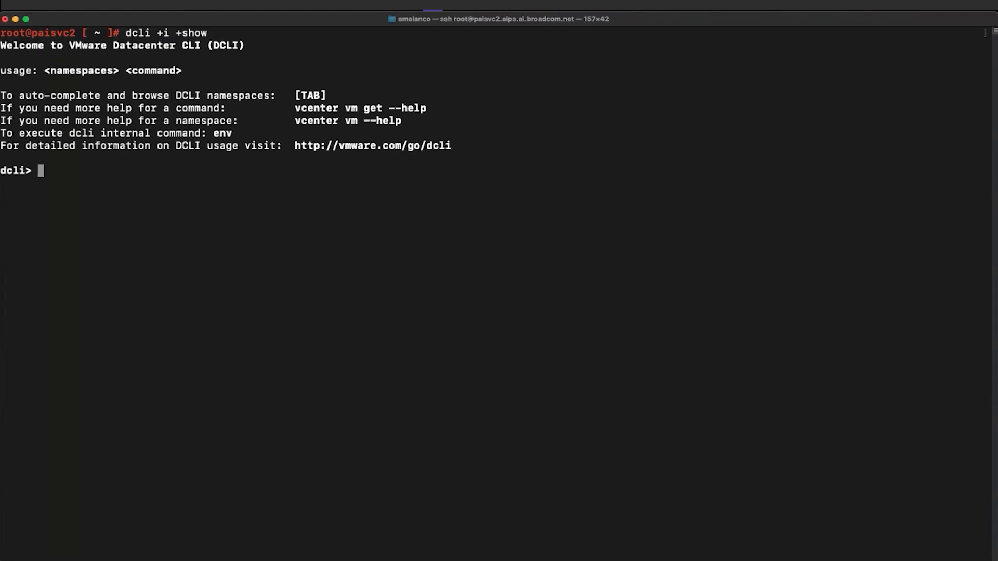
- List the zone bindings of Supervisor 8402967a-0eb4-4cc6-8999-85f77c71a1c3 in DCLI and examine the VM reservations of zone domain-c10
type("supervisors zones bindings update --supervisor 8402967a-0eb4-4cc6-8999-85f77c71a1c3  --resource-allocation-vm-reservations '[]' --zone domain-c10")
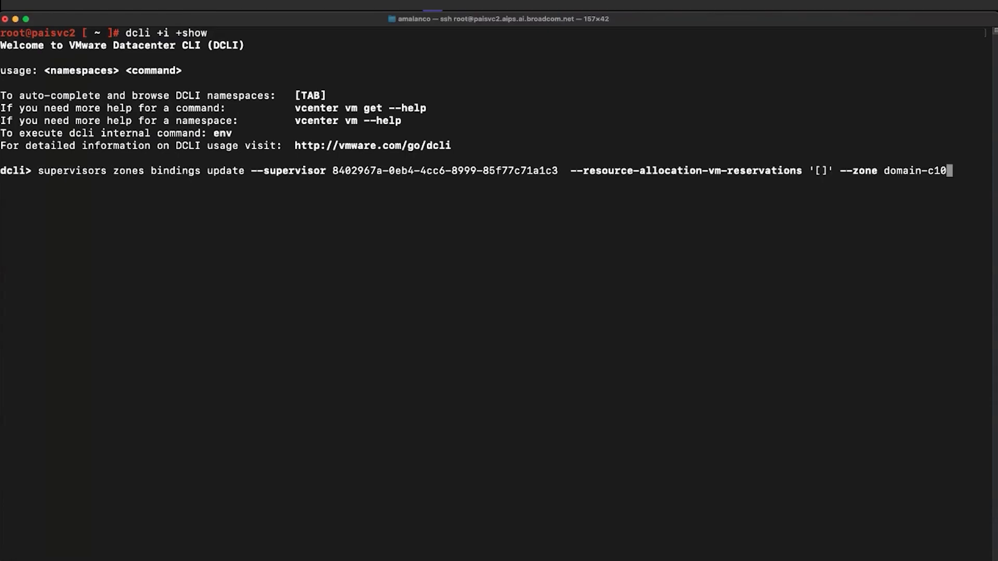
key("Up")
key("Up")
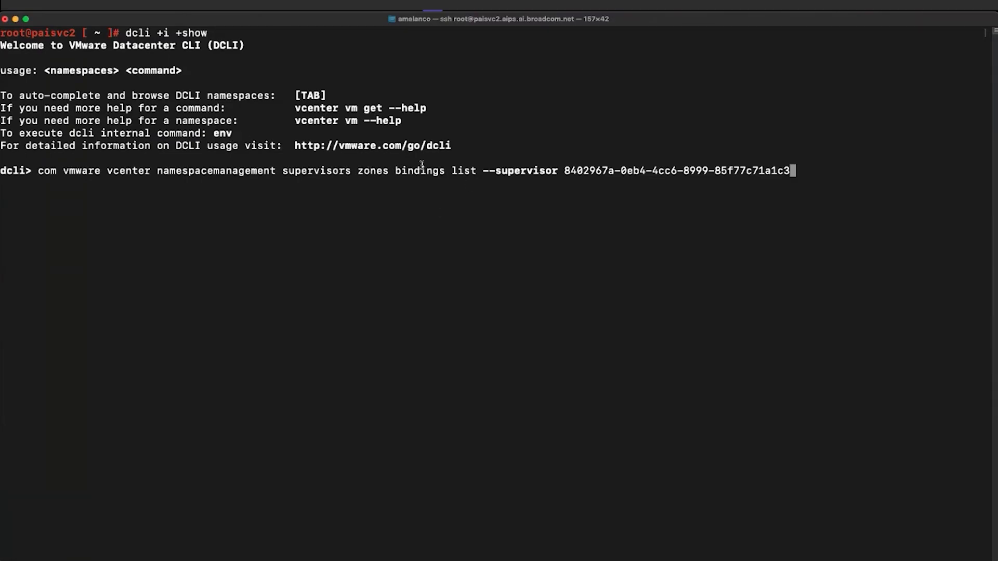
double_click(544, 166)
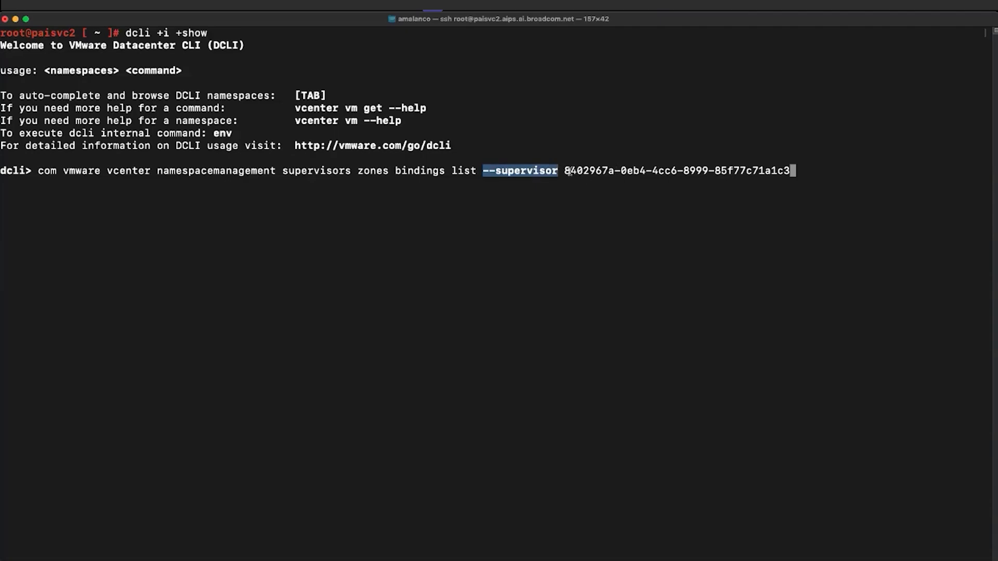
left_click_drag(566, 171, 794, 172)
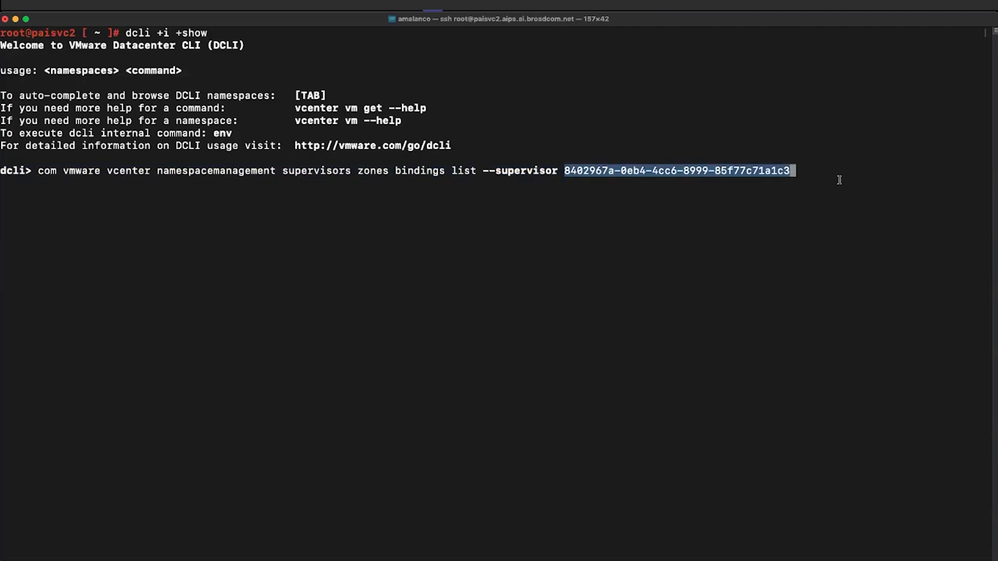
key("Return")
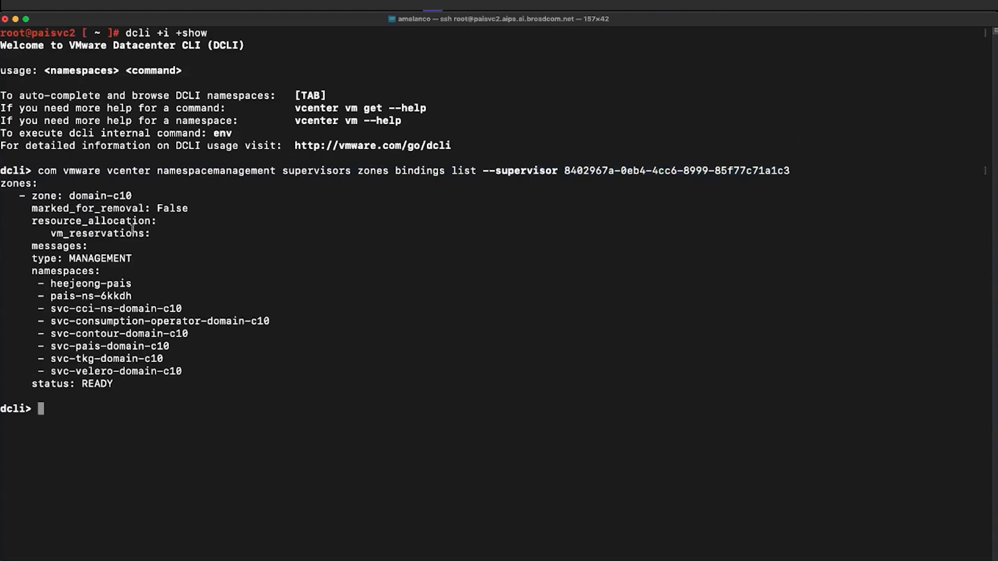
left_click_drag(150, 233, 25, 221)
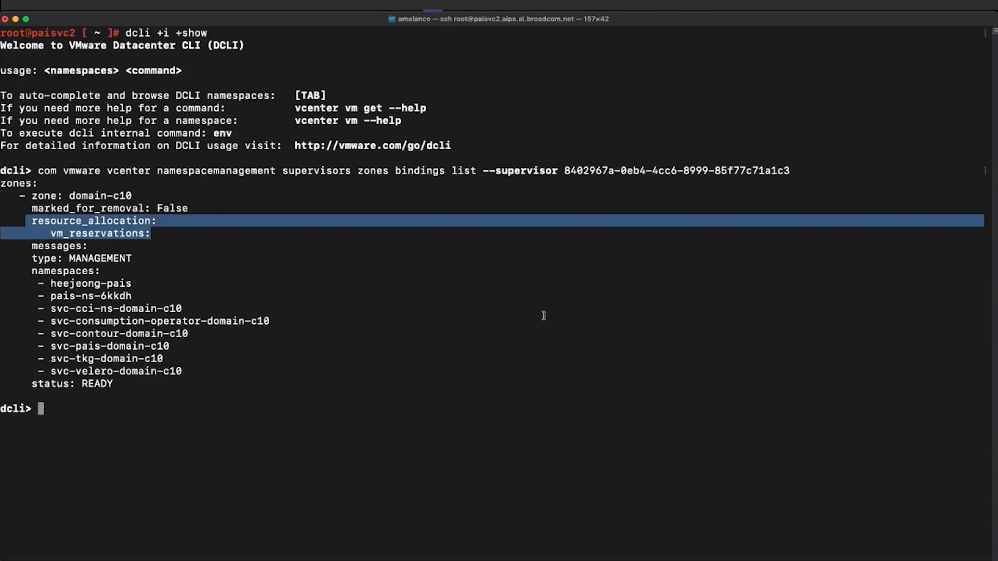
- Update the Supervisor's zone bindings in DCLI to reserve VM class a100-80c with count 1 in zone domain-c10
key("Up")
key("Up")
key("Up")
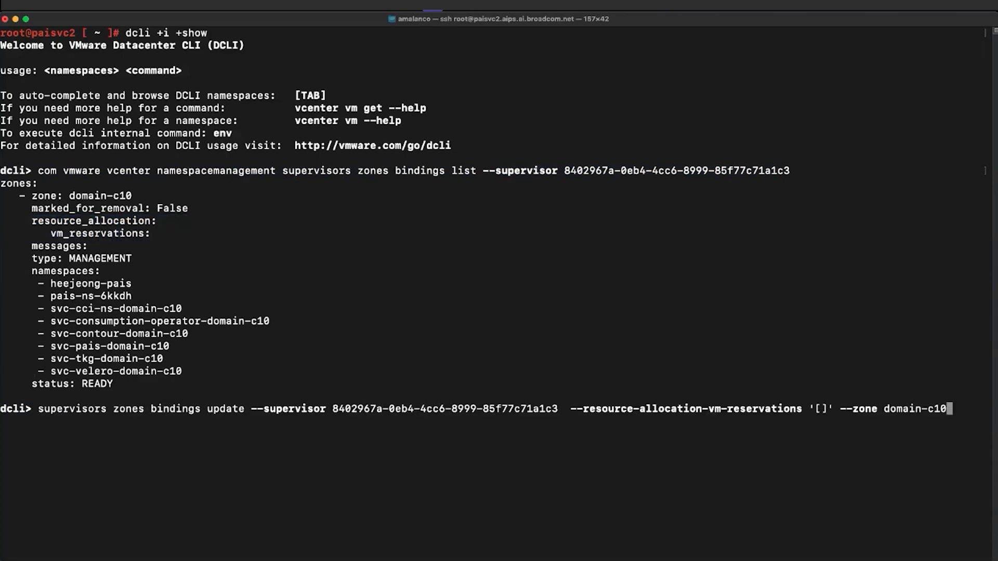
key("Down")
key("Up")
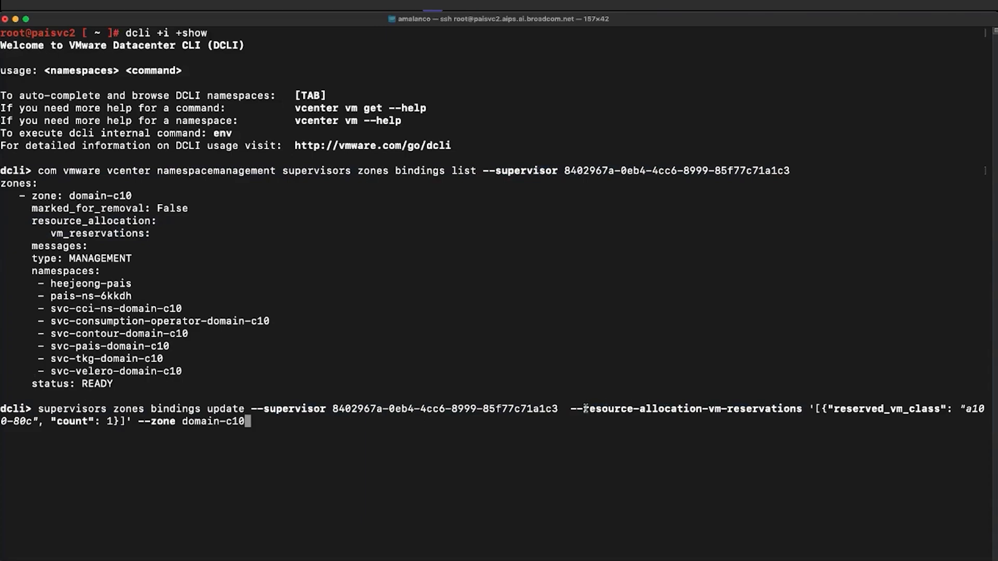
left_click_drag(585, 409, 31, 423)
left_click_drag(107, 421, 117, 423)
left_click_drag(138, 422, 178, 420)
left_click_drag(184, 420, 248, 421)
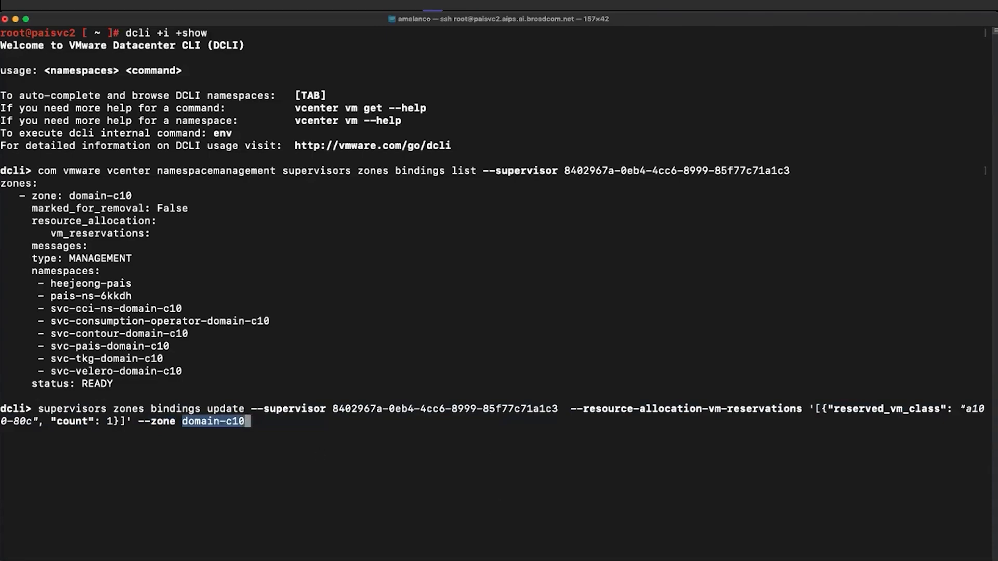
key("Return")
- List the Supervisor's zone bindings again to check the a100-80c reservation under resource_allocation
key("Up")
key("Up")
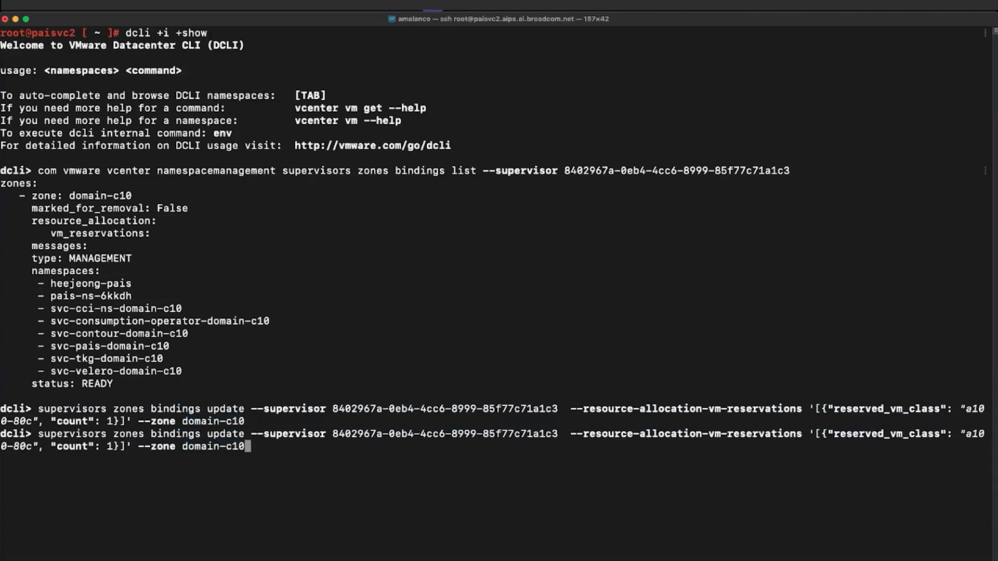
key("Return")
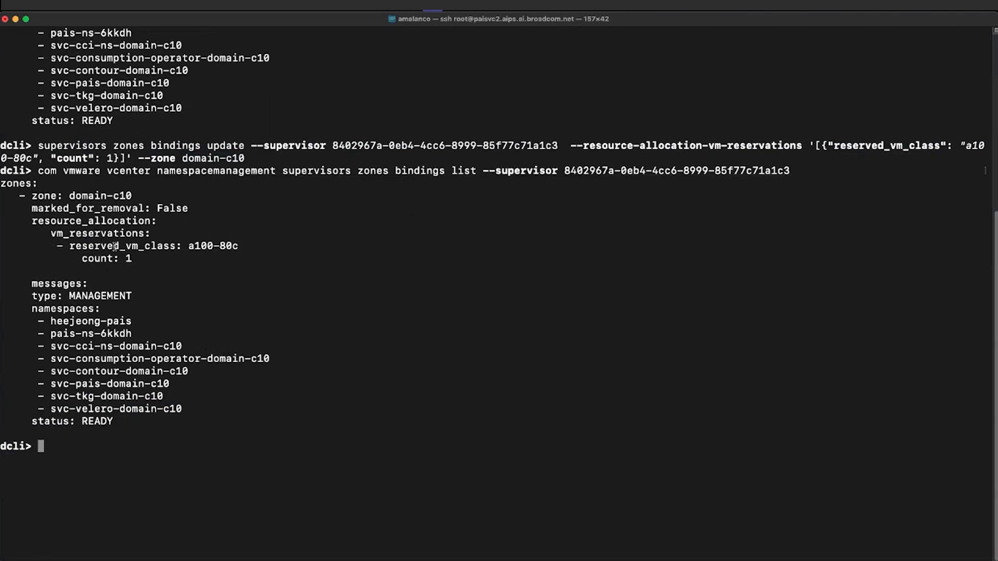
left_click_drag(146, 259, 3, 233)
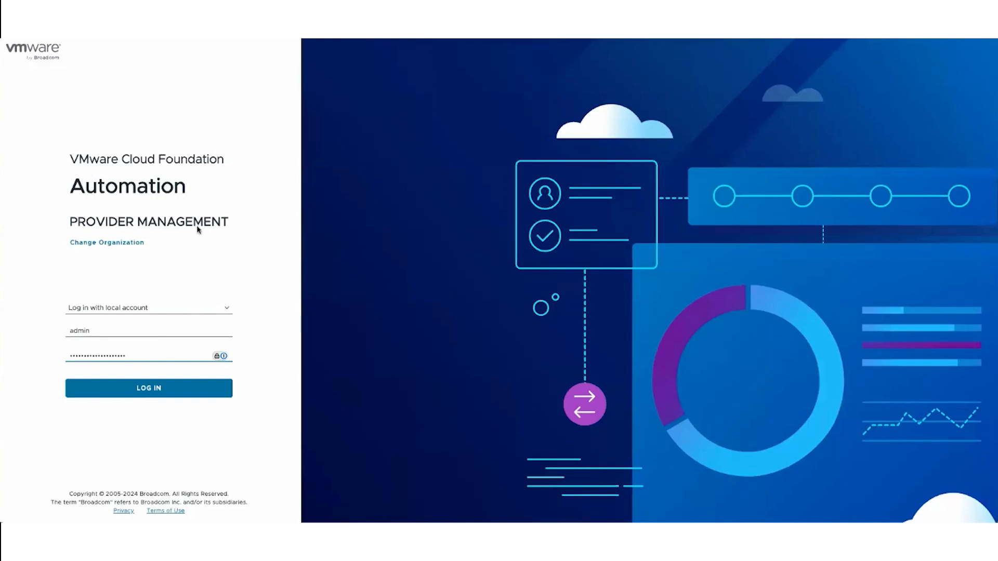
- Log in to VCF Automation Provider Management and open the paisvc2-e2e region quota details of organization paisvc2-ai-org
left_click(129, 396)
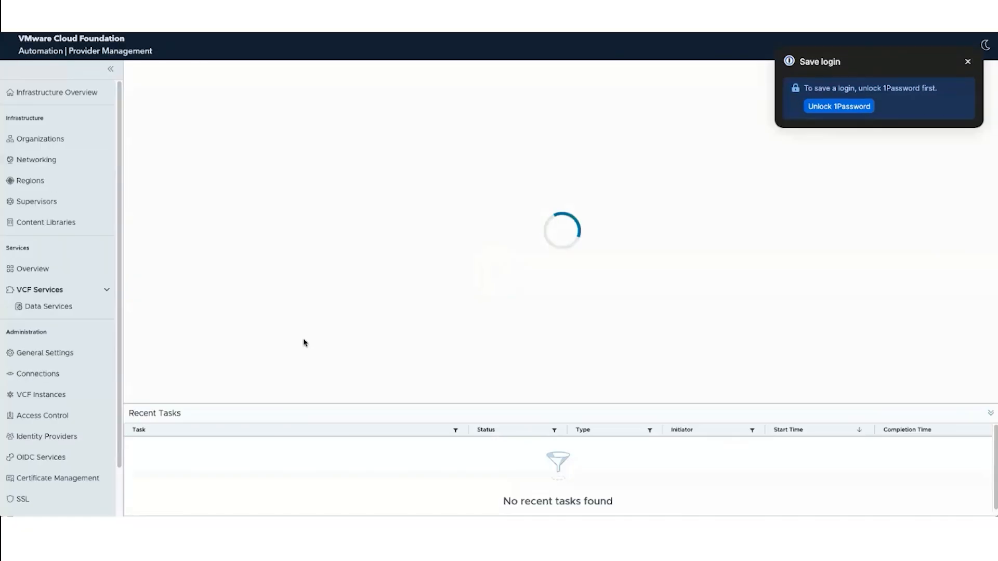
left_click(44, 144)
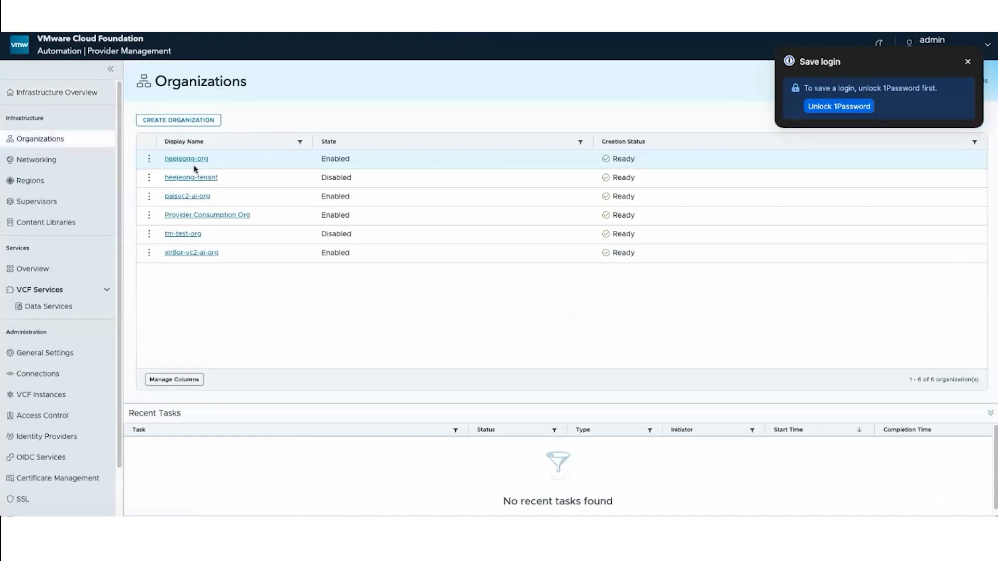
left_click(203, 197)
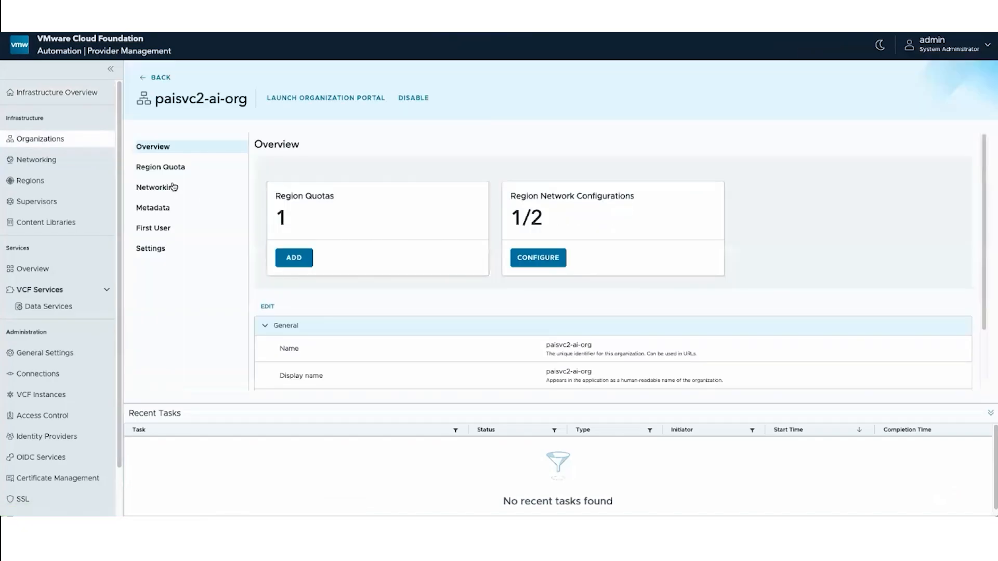
left_click(150, 168)
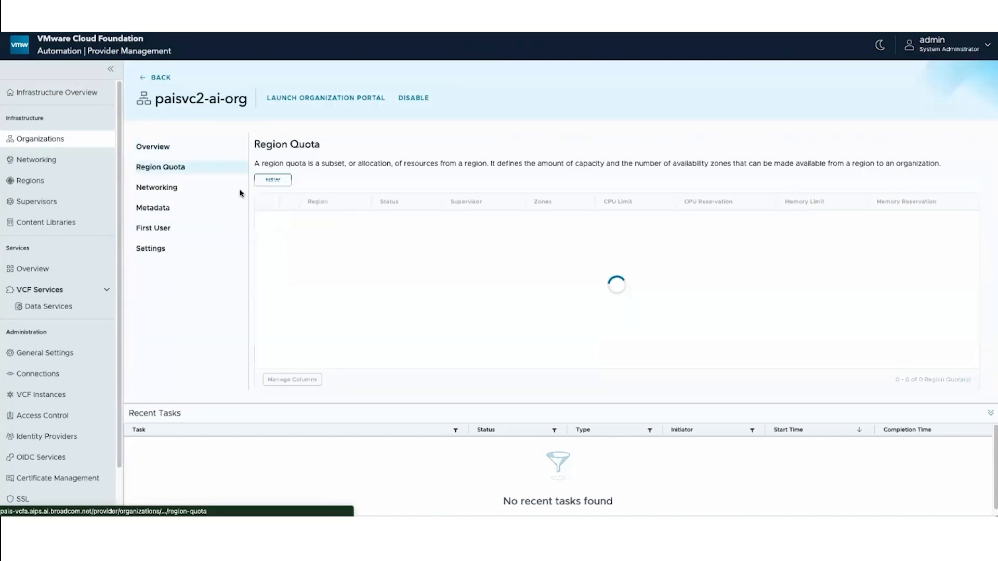
left_click(265, 220)
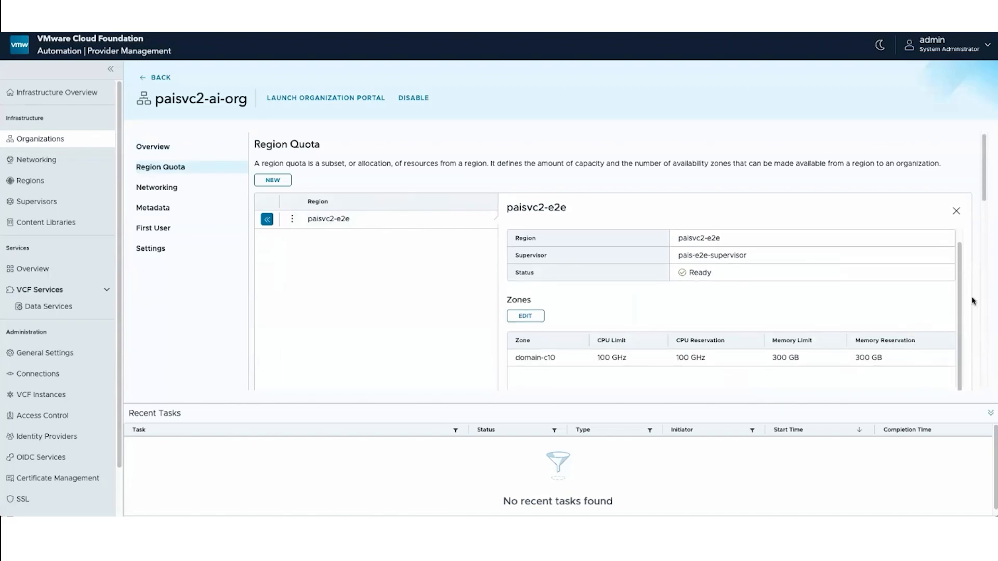
- Add a100-80c in zone domain-c10 to the region quota's reserved VM classes with reservation count 1 and save
left_click_drag(983, 199, 988, 388)
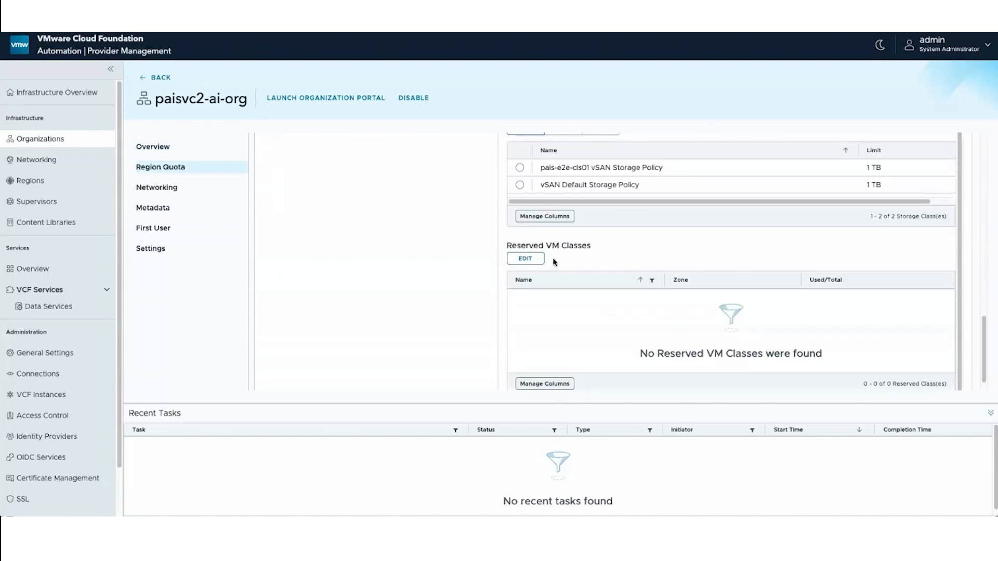
left_click(526, 259)
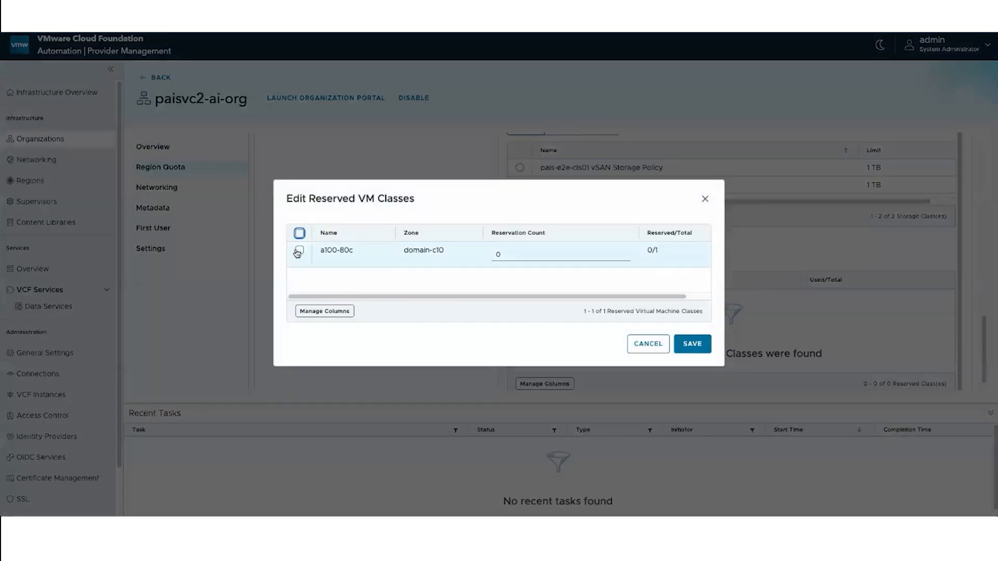
left_click(298, 251)
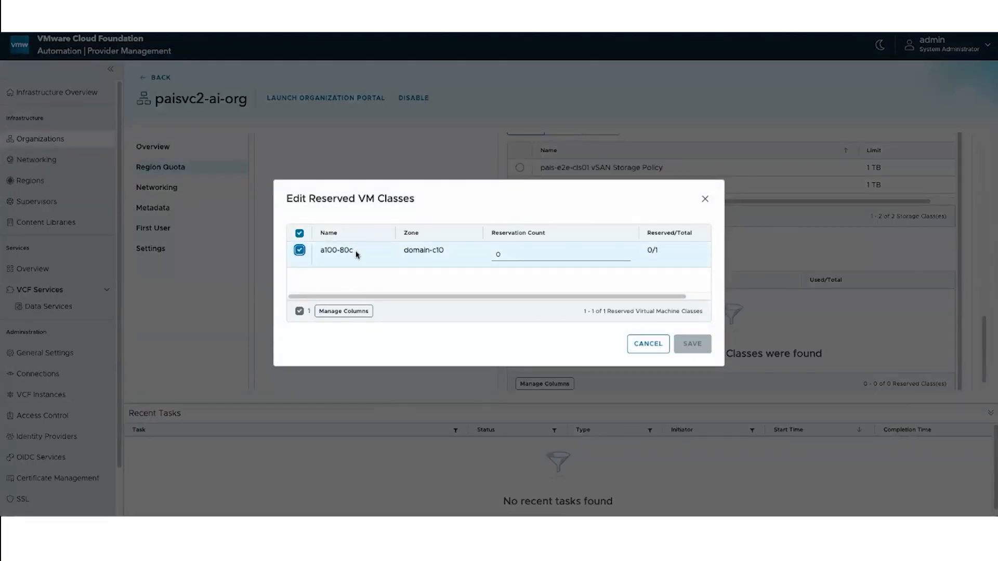
double_click(510, 251)
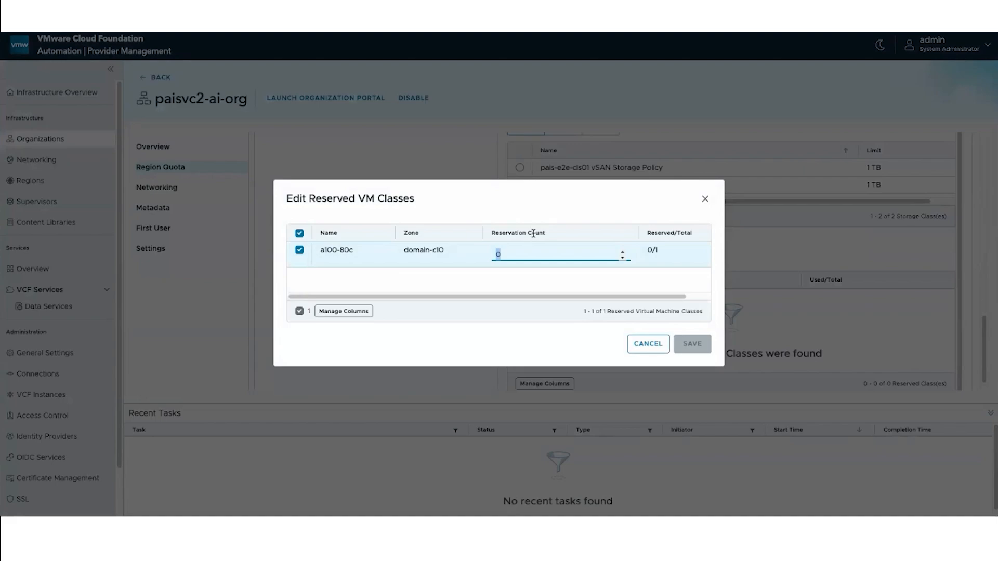
type("1")
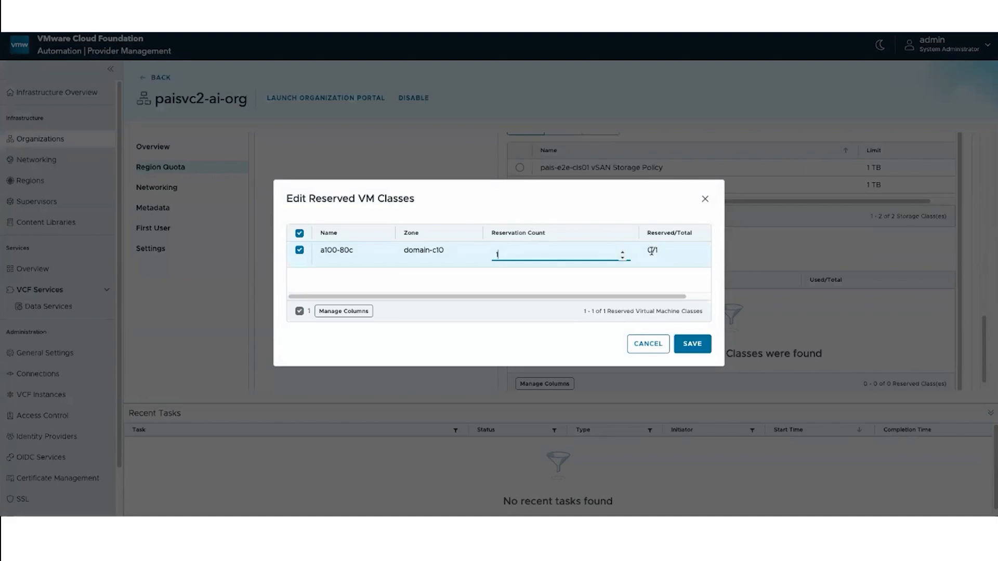
left_click(691, 344)
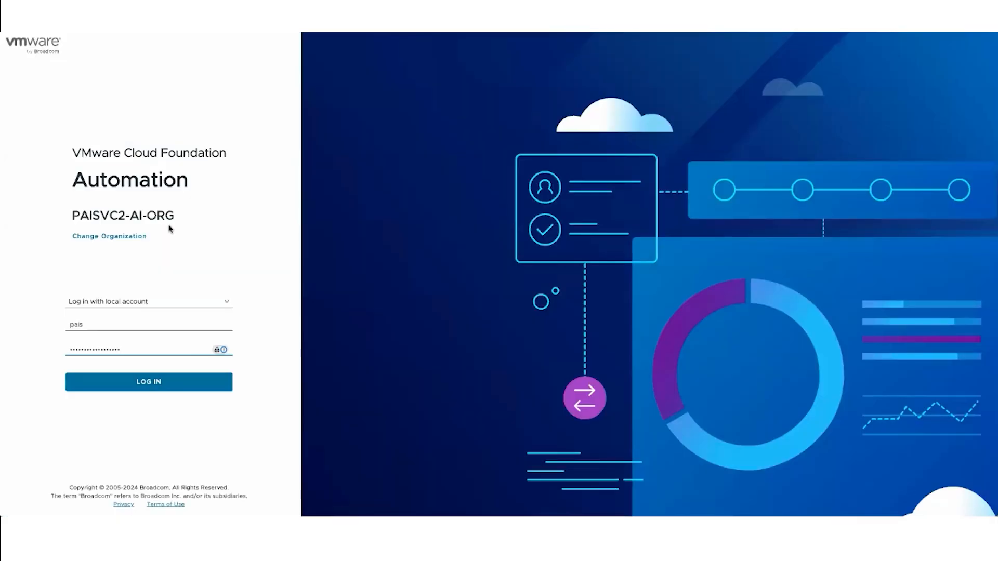
- Log in to the paisvc2-ai-org organization portal and open the API tokens of the account
left_click(127, 383)
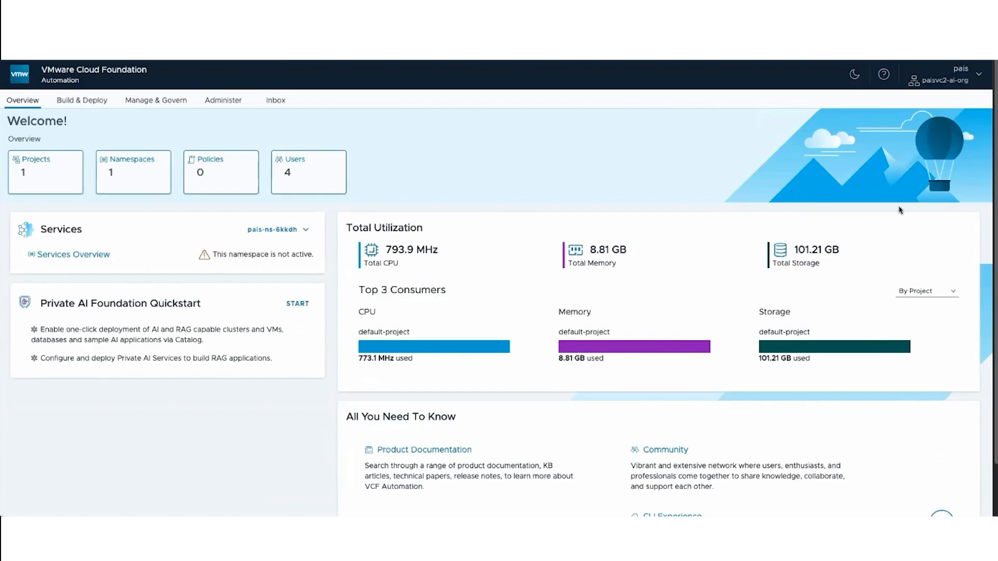
left_click(929, 95)
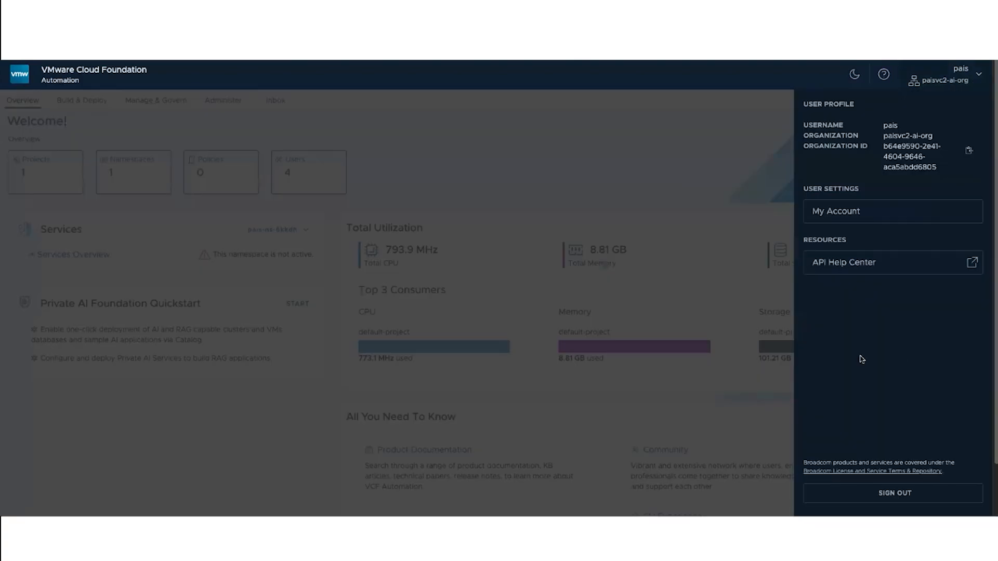
left_click(848, 216)
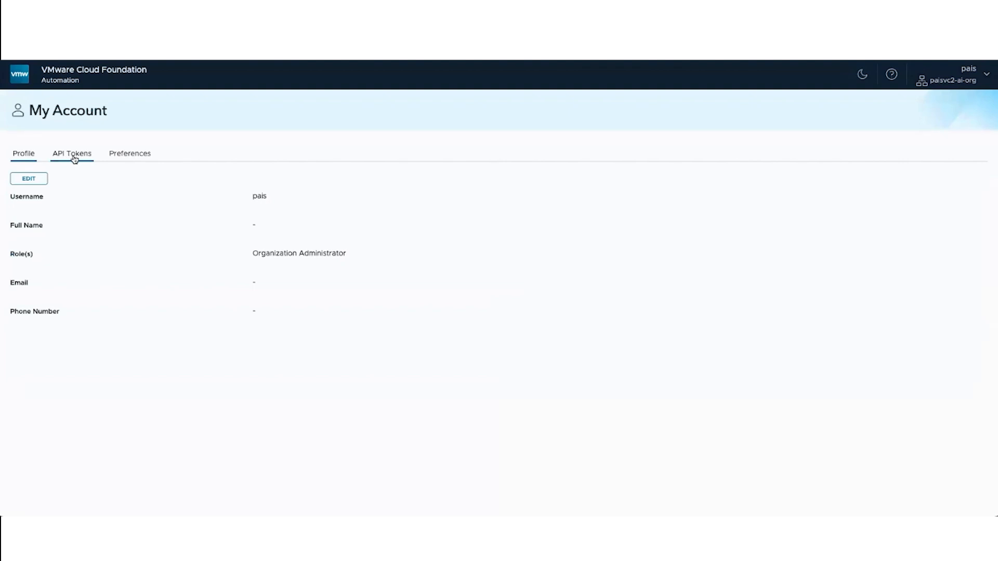
left_click(74, 159)
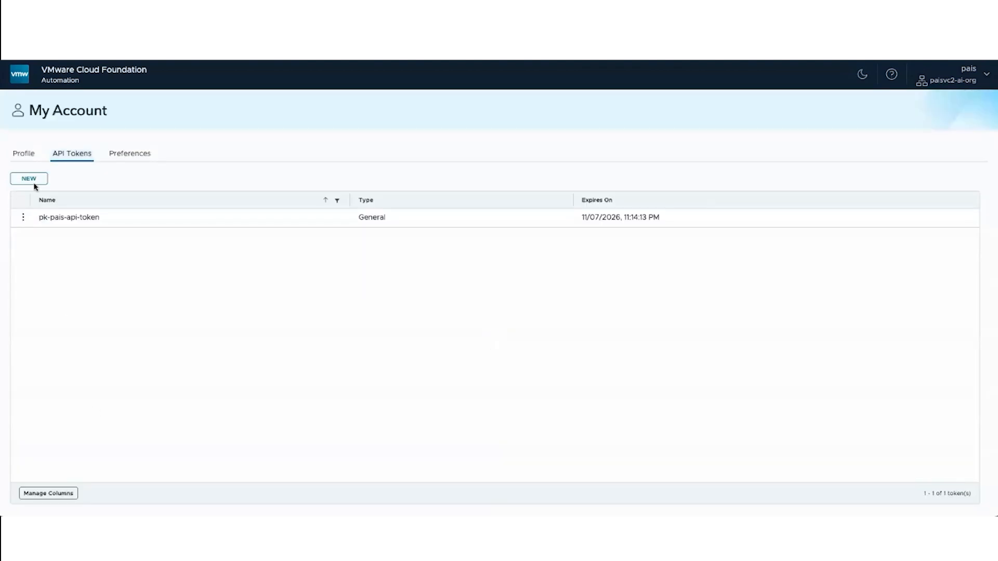
- Create a general API token with the client name Demo and copy the generated token
left_click(33, 182)
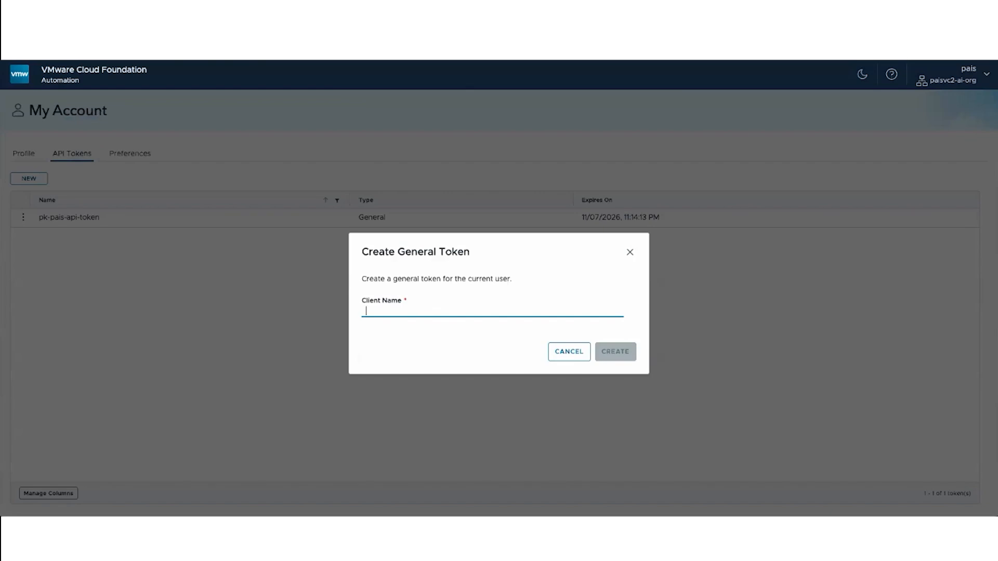
type("Demo")
left_click(626, 349)
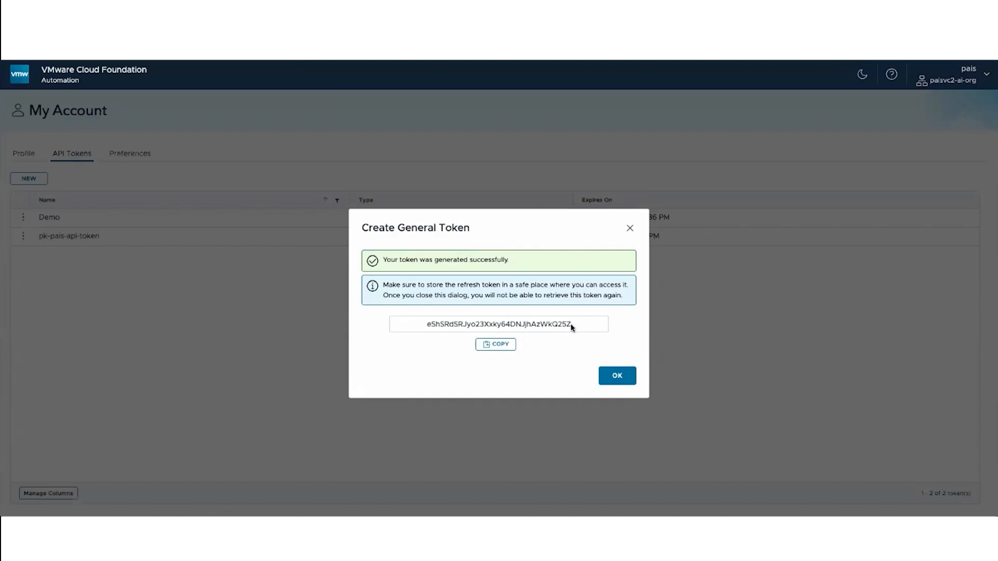
double_click(433, 326)
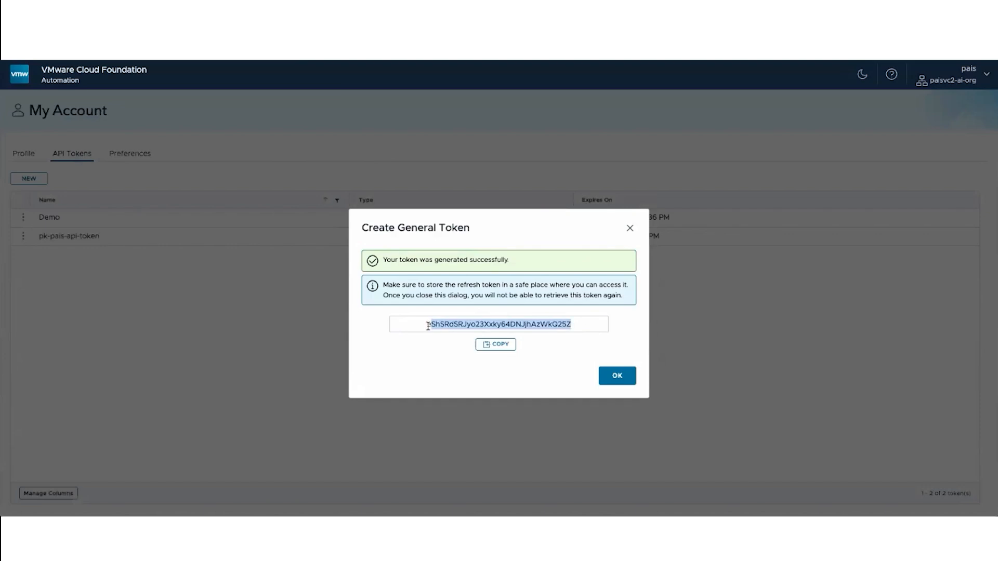
left_click(494, 344)
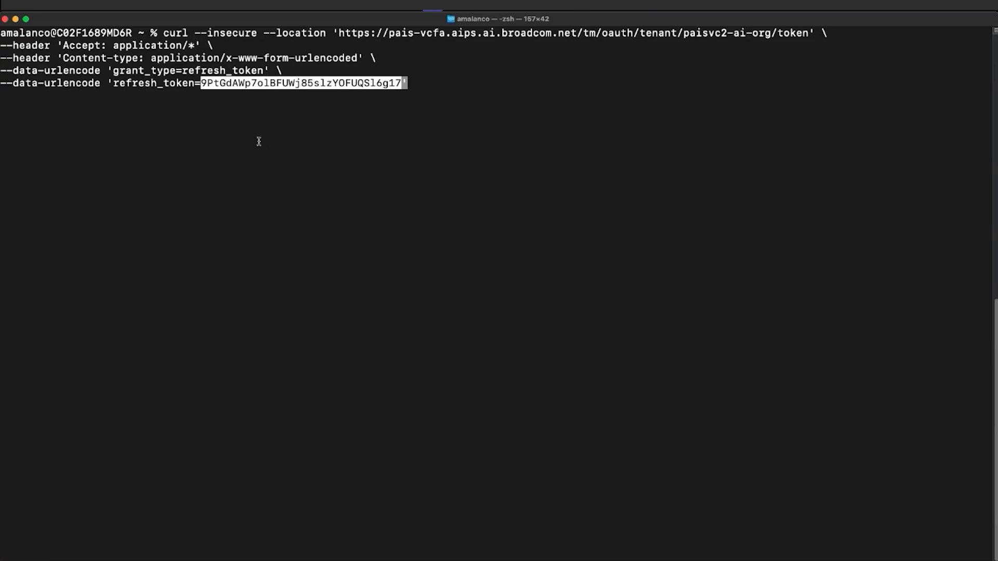
- In the terminal, run the curl token request for paisvc2-ai-org with the API refresh token and select the returned access token
key("Return")
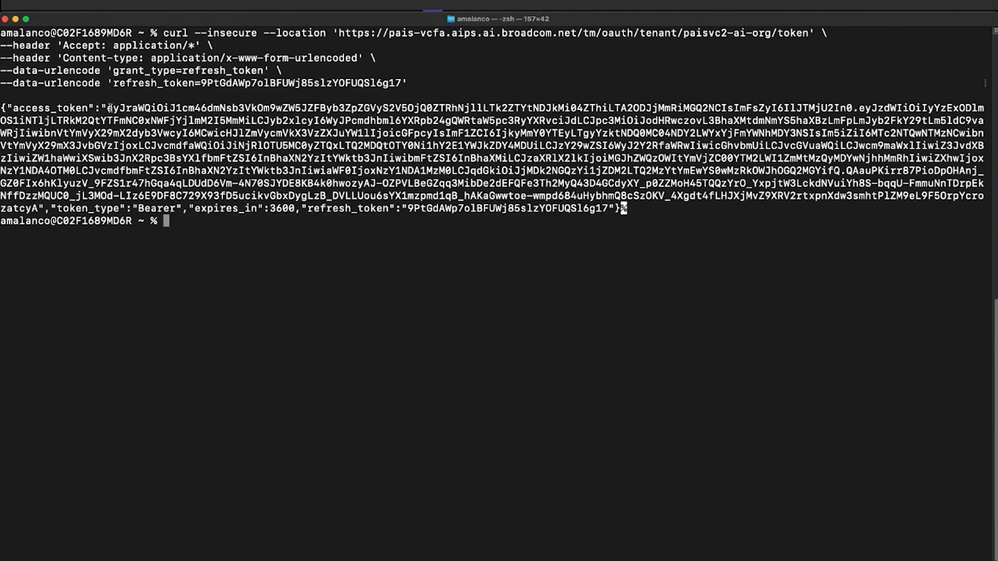
left_click_drag(108, 108, 36, 211)
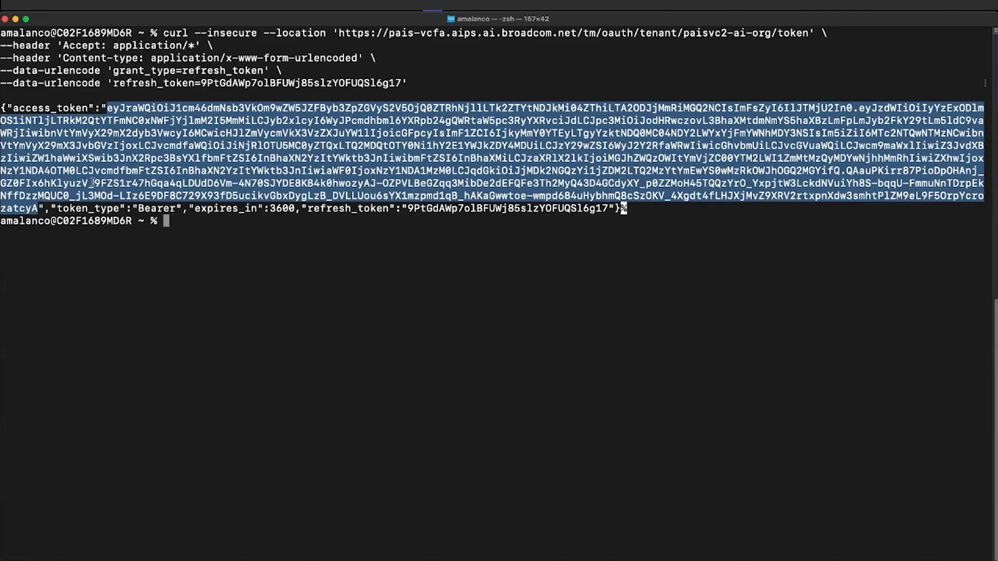
- Switch to Visual Studio Code and copy the whole curl POST request that creates the SupervisorNamespaceClass gpu-reservation-a100
key("super+Tab")
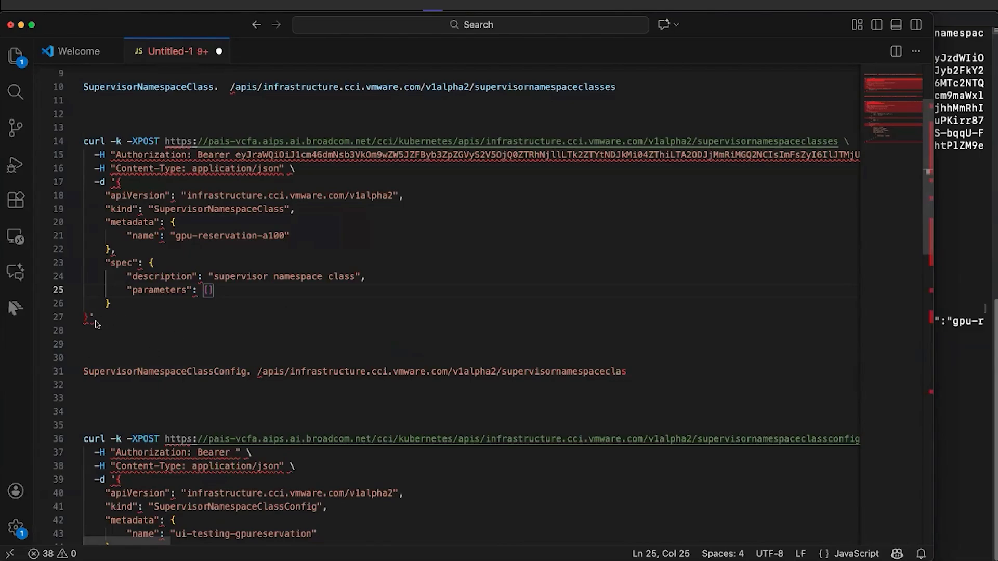
left_click_drag(96, 322, 85, 141)
right_click(84, 144)
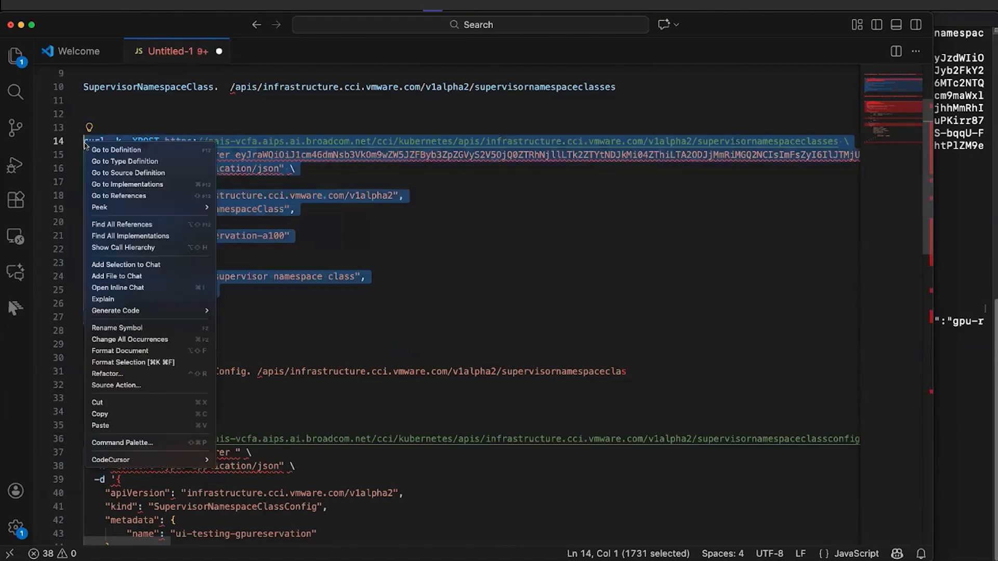
left_click(104, 414)
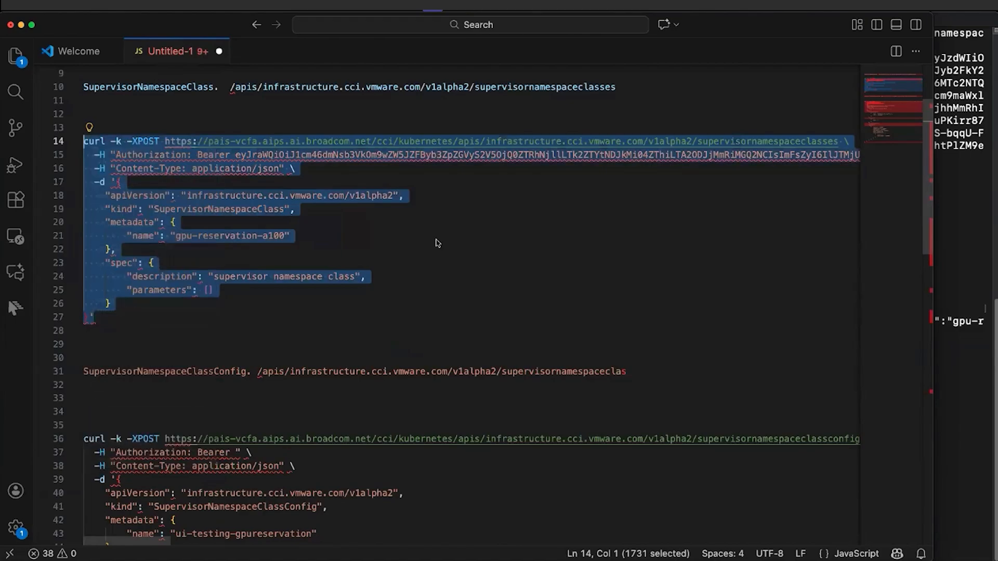
- Switch to the terminal and run the copied curl POST request with its bearer token to create the SupervisorNamespaceClass gpu-reservation-a100
left_click(944, 67)
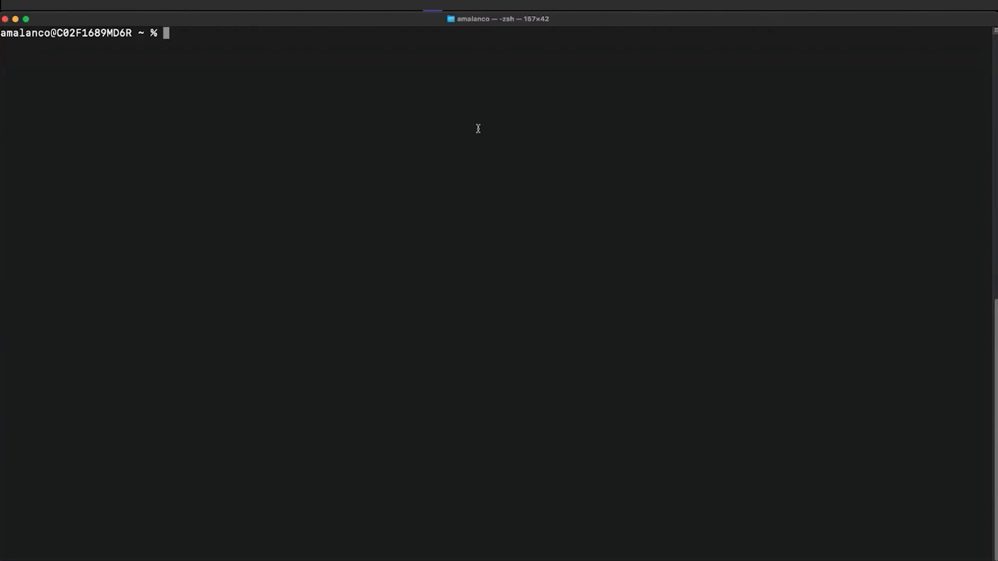
key("super+v")
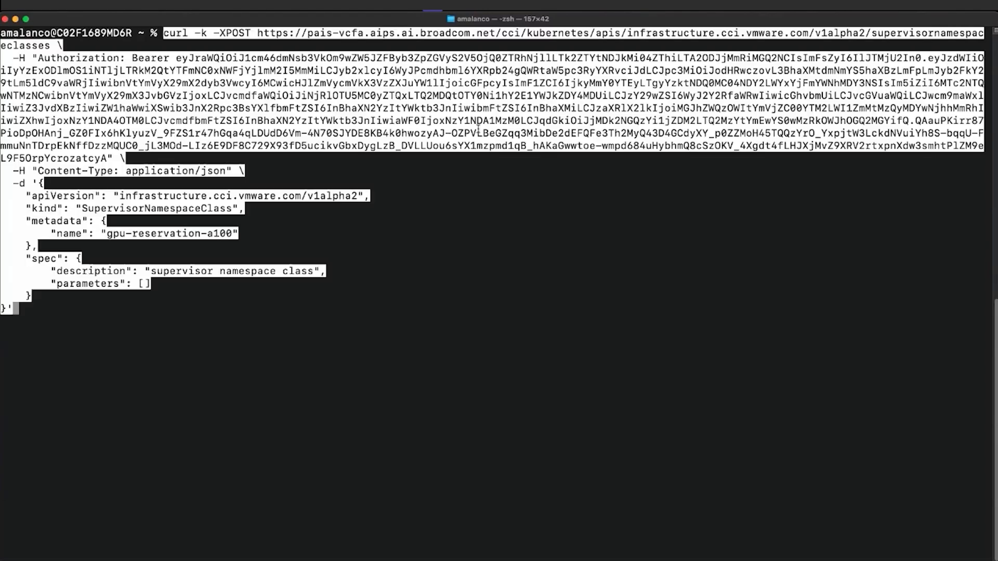
key("super+Down")
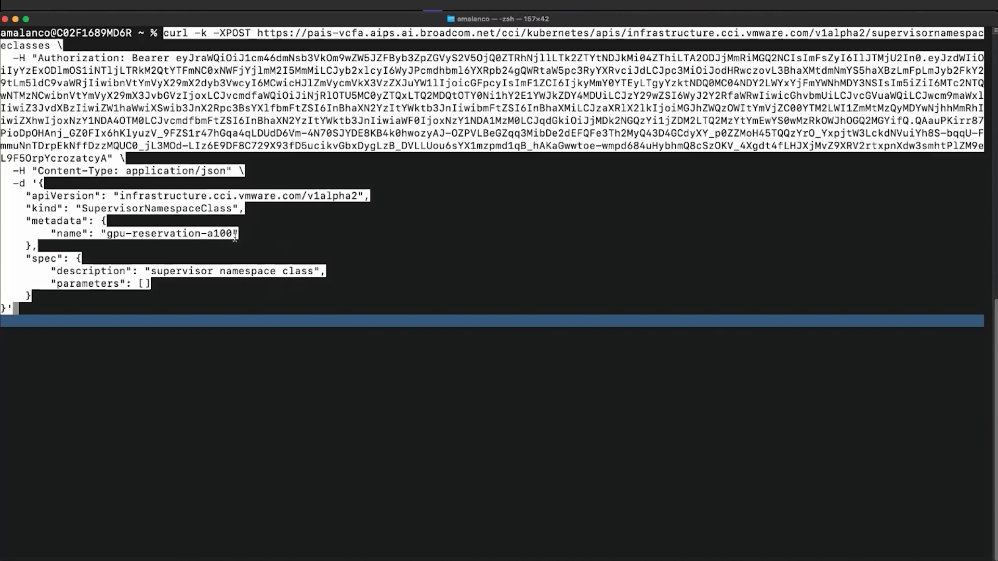
left_click_drag(232, 234, 106, 236)
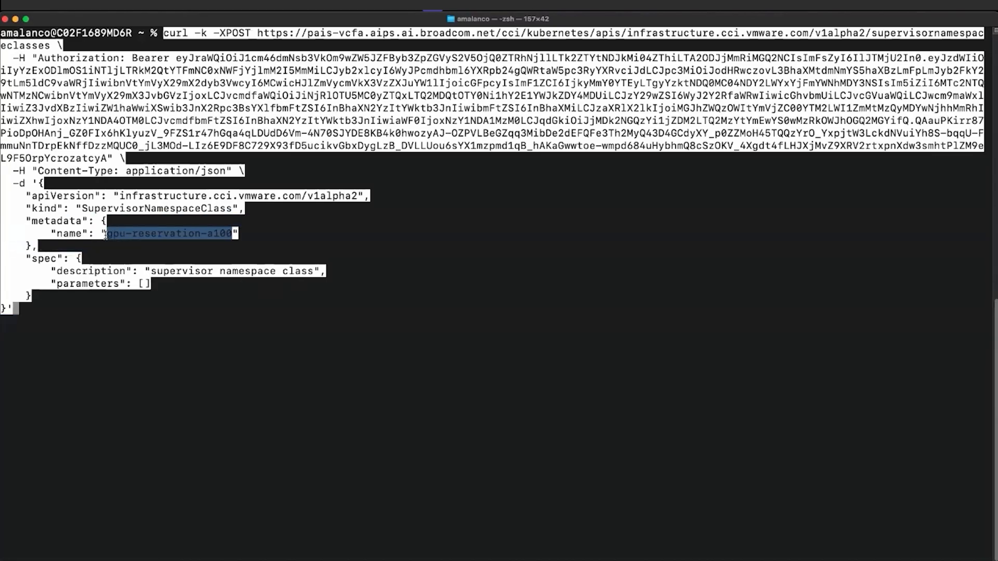
left_click(258, 303)
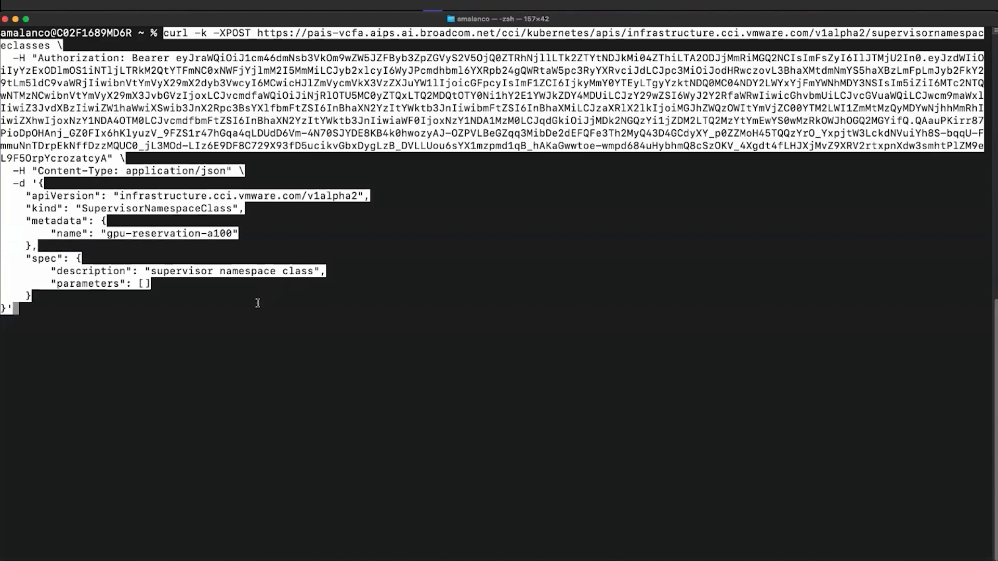
key("Return")
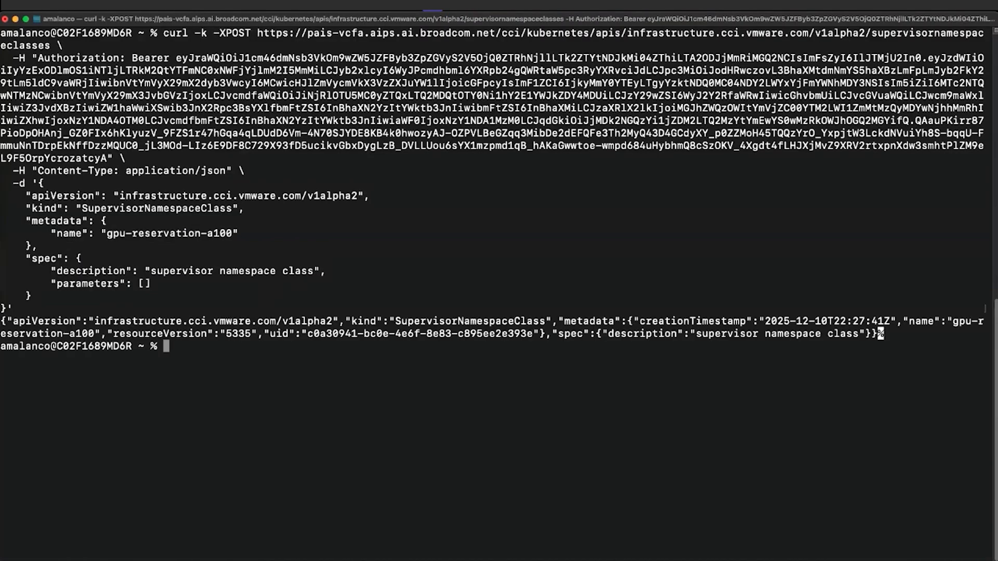
left_click_drag(2, 321, 892, 334)
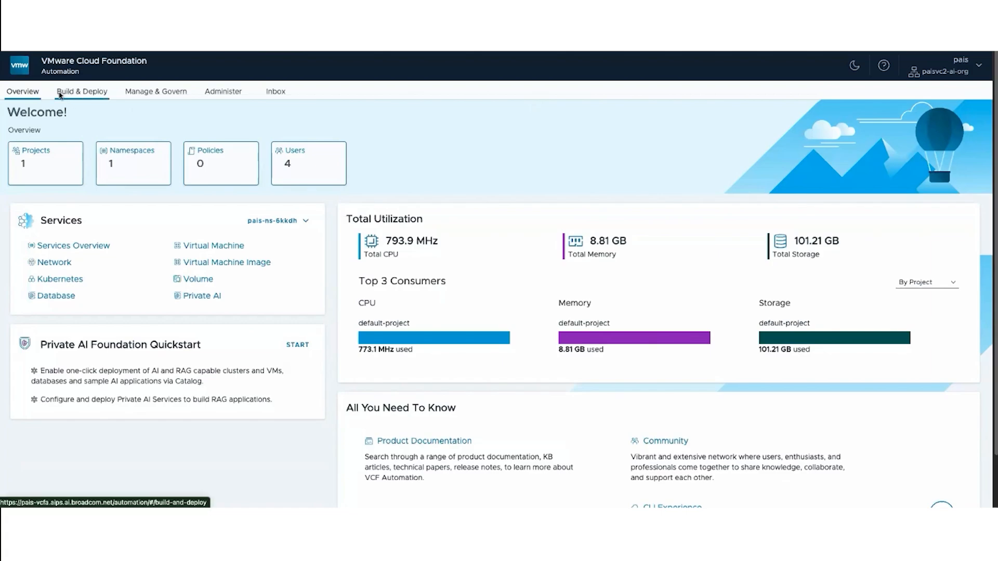
- In the VMware Cloud Foundation Automation portal, open the new gpu-reservation-a100 namespace class and examine its YAML before any configuration is applied
left_click(156, 93)
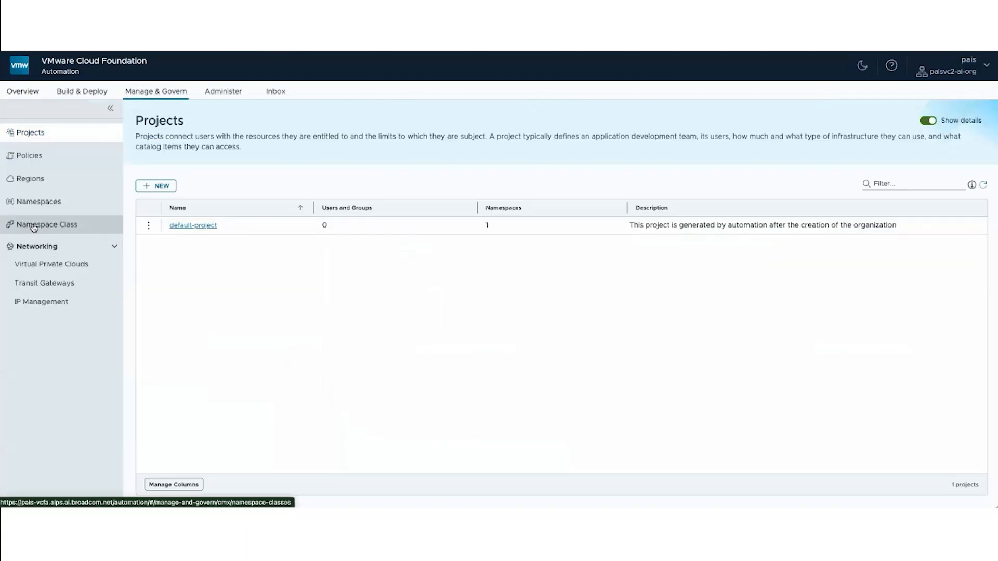
left_click(85, 225)
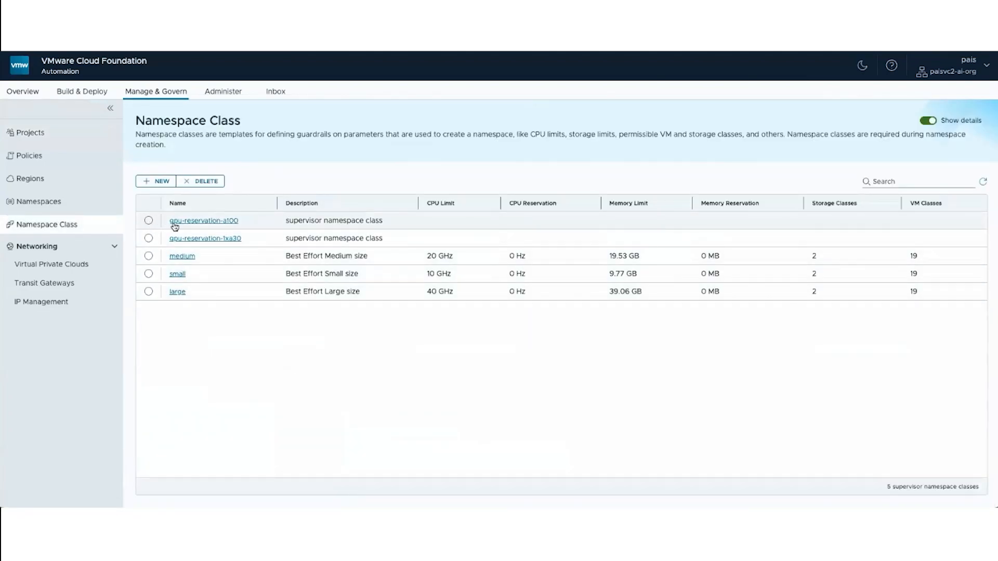
left_click_drag(249, 225, 166, 226)
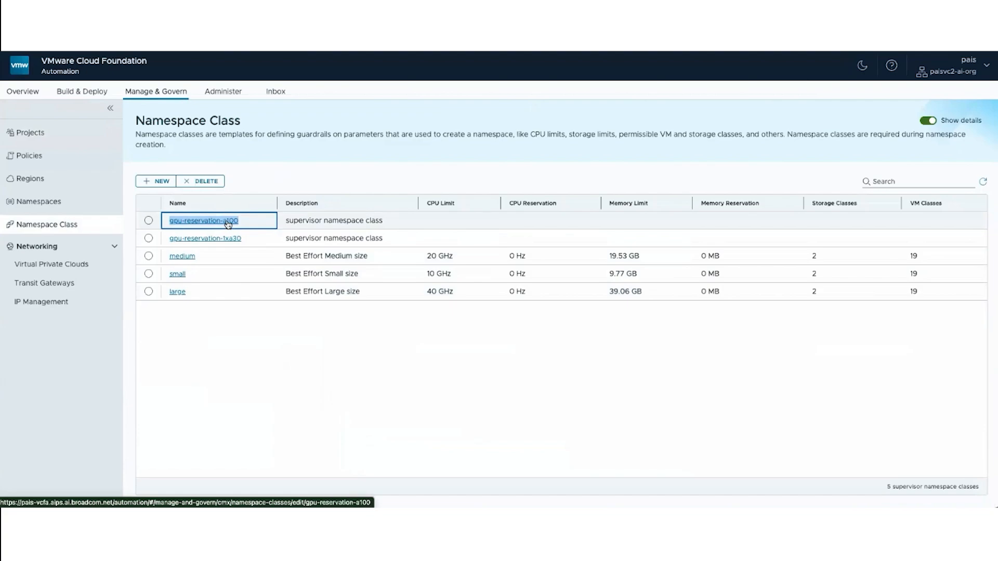
left_click(198, 224)
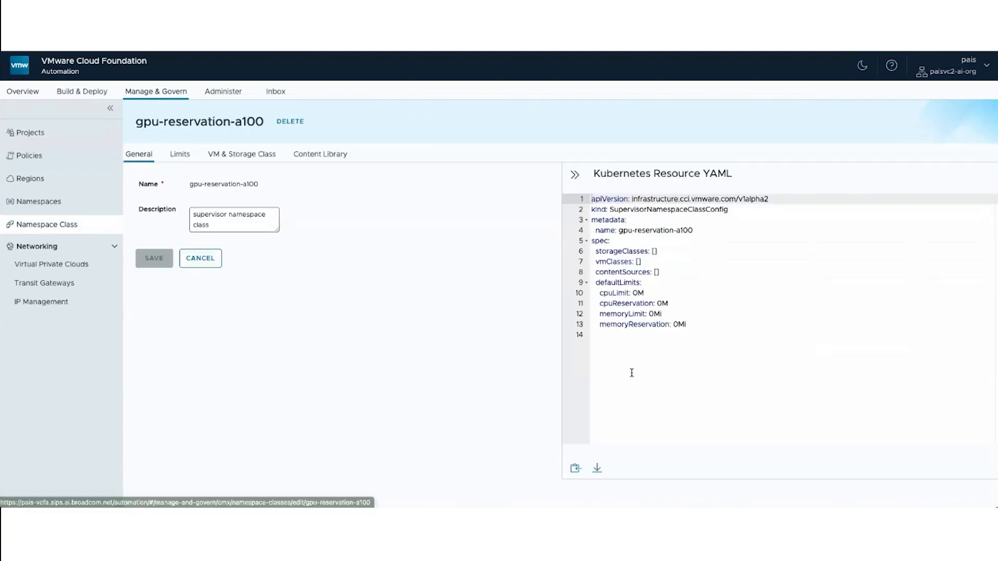
left_click_drag(593, 334, 596, 198)
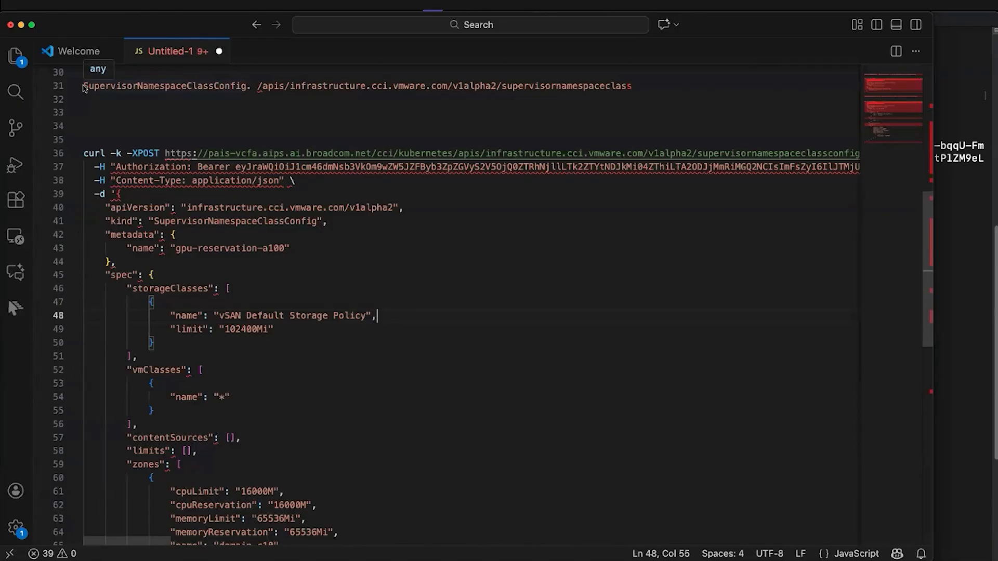
- In Visual Studio Code, review the SupervisorNamespaceClassConfig request's endpoint, metadata name, storage class, and zone limits and reservations
left_click_drag(83, 86, 635, 89)
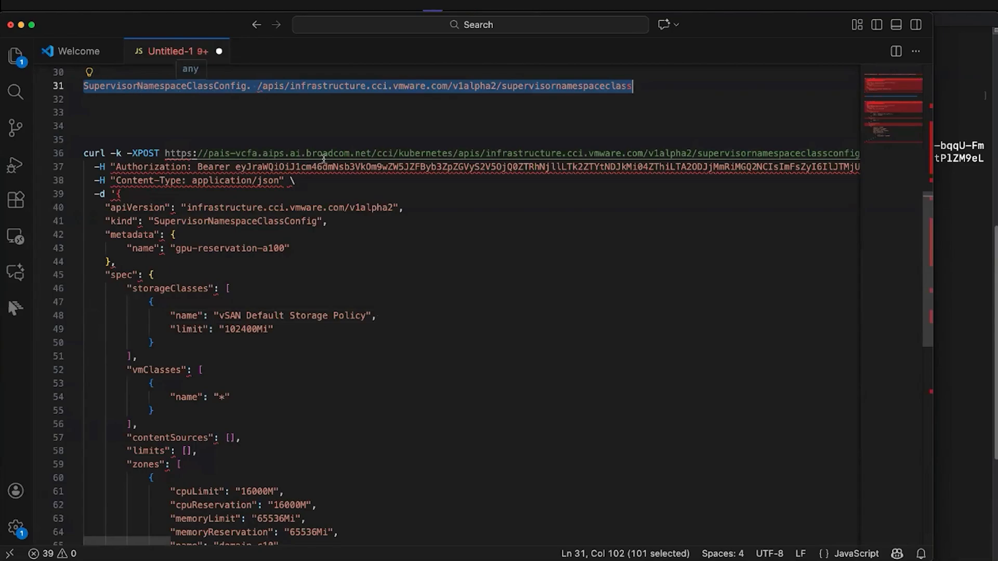
scroll(284, 224, "down", 2)
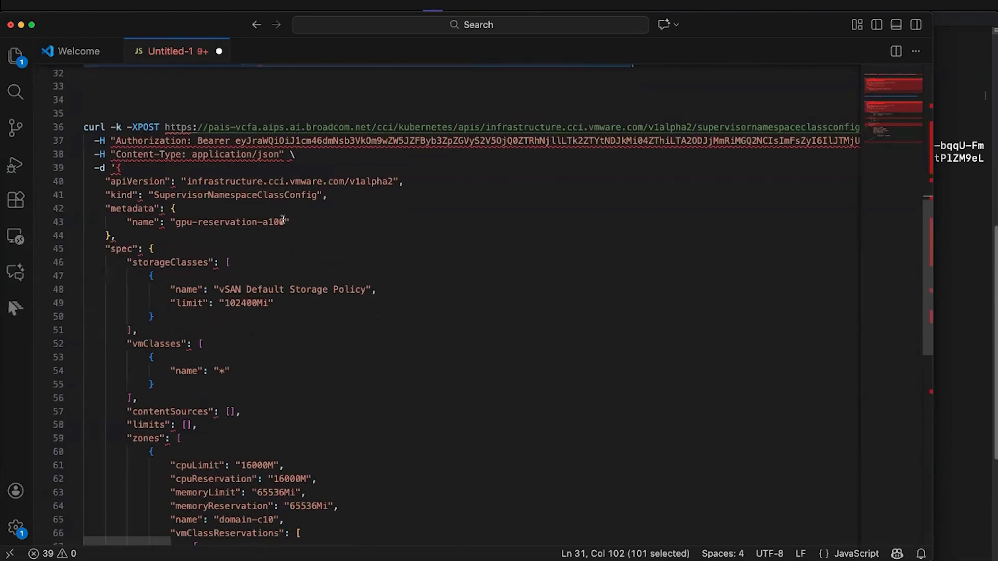
left_click_drag(285, 221, 180, 222)
scroll(263, 282, "down", 3)
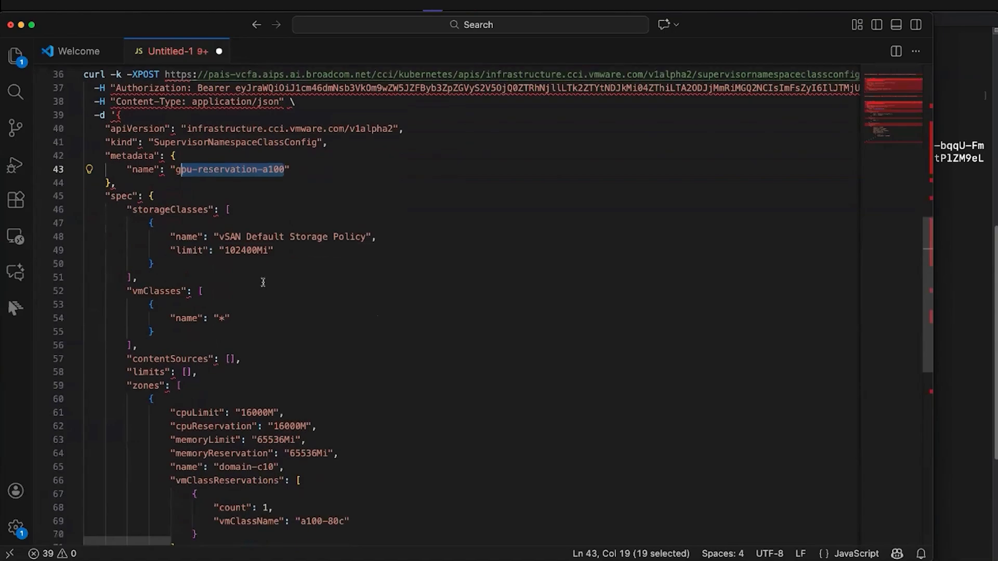
scroll(263, 283, "up", 1)
left_click_drag(219, 262, 364, 263)
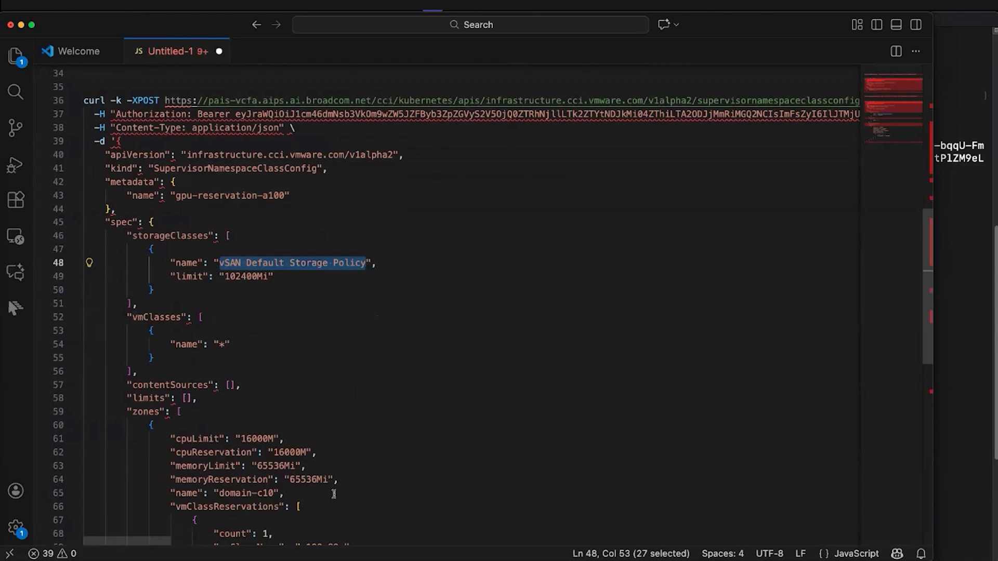
scroll(336, 494, "down", 4)
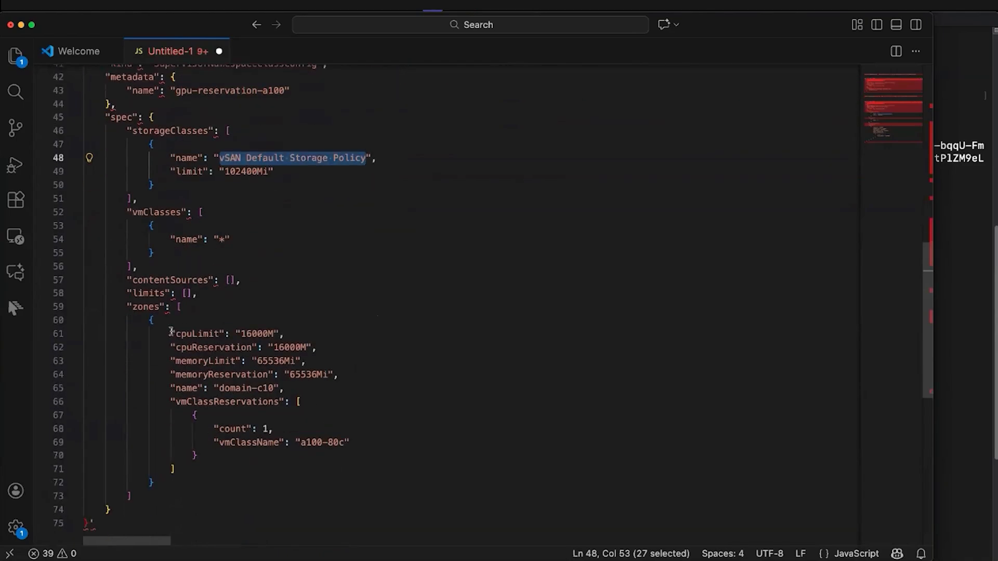
left_click_drag(174, 334, 279, 402)
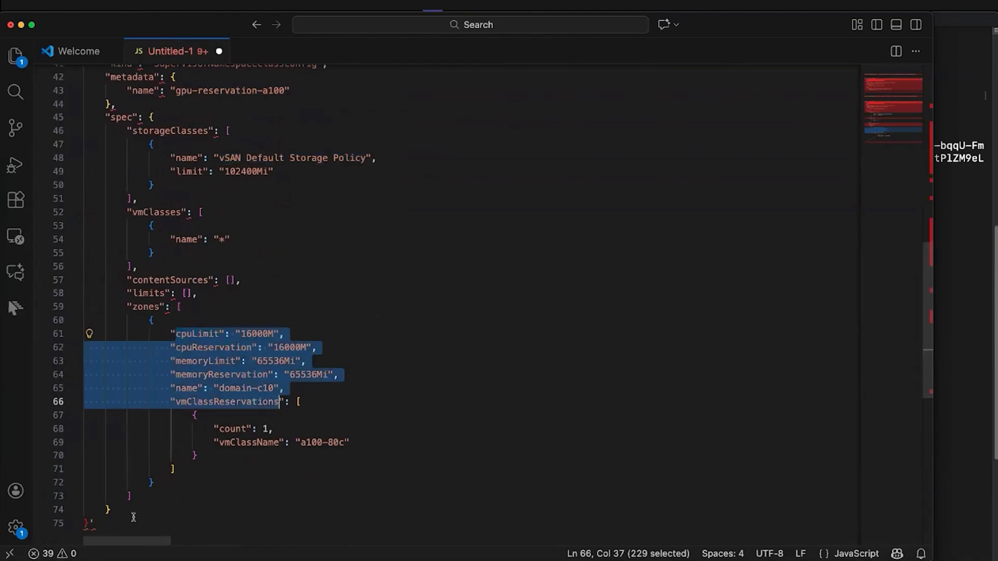
- Copy the whole curl POST request that creates the SupervisorNamespaceClassConfig for gpu-reservation-a100
scroll(147, 185, "up", 4)
scroll(147, 186, "up", 1)
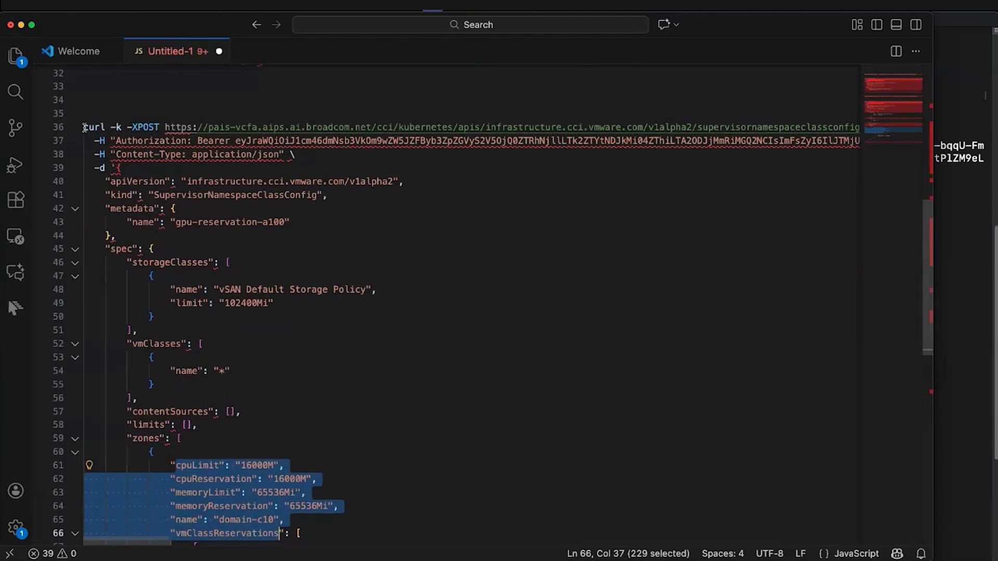
left_click_drag(84, 127, 105, 167)
left_click_drag(219, 464, 93, 298)
scroll(244, 488, "down", 8)
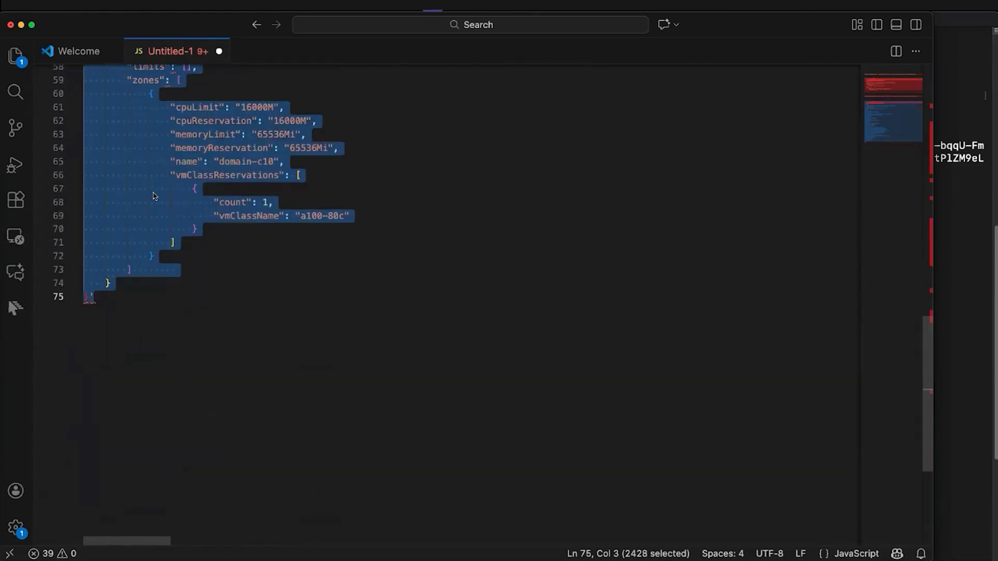
right_click(154, 193)
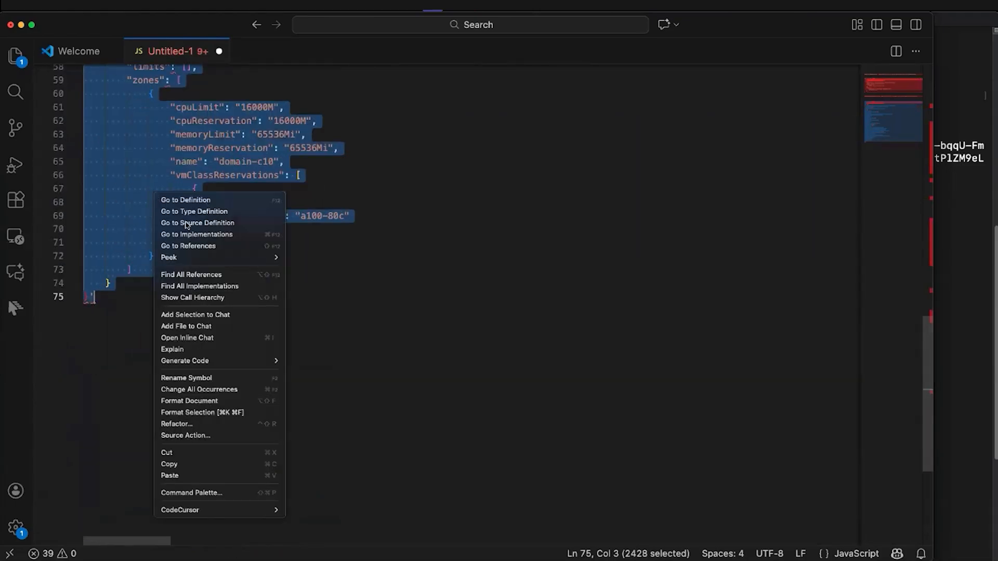
left_click(200, 464)
- Switch to the terminal and run the copied SupervisorNamespaceClassConfig request with its bearer token for gpu-reservation-a100
key("super+Tab")
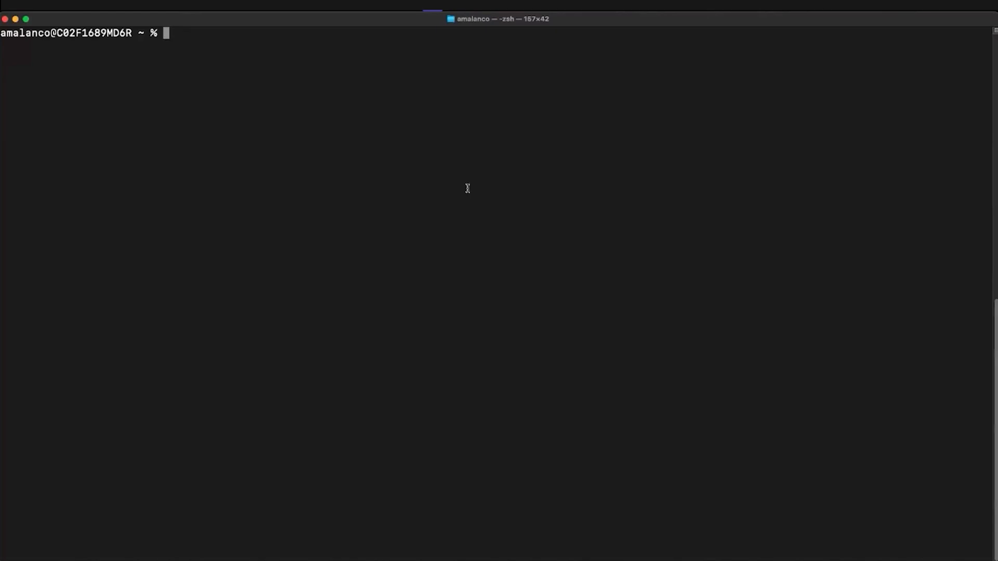
key("super+v")
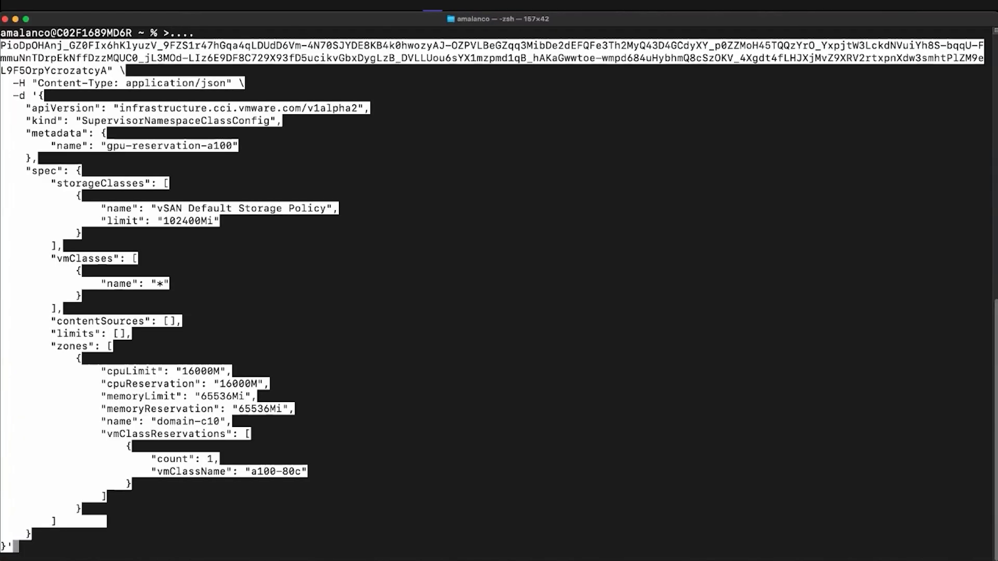
key("Return")
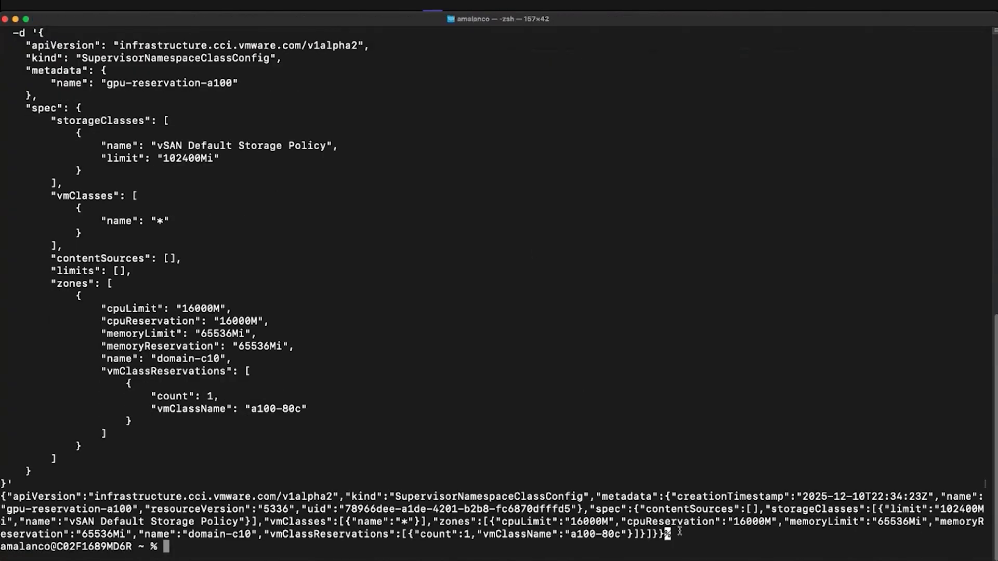
left_click_drag(679, 531, 1, 497)
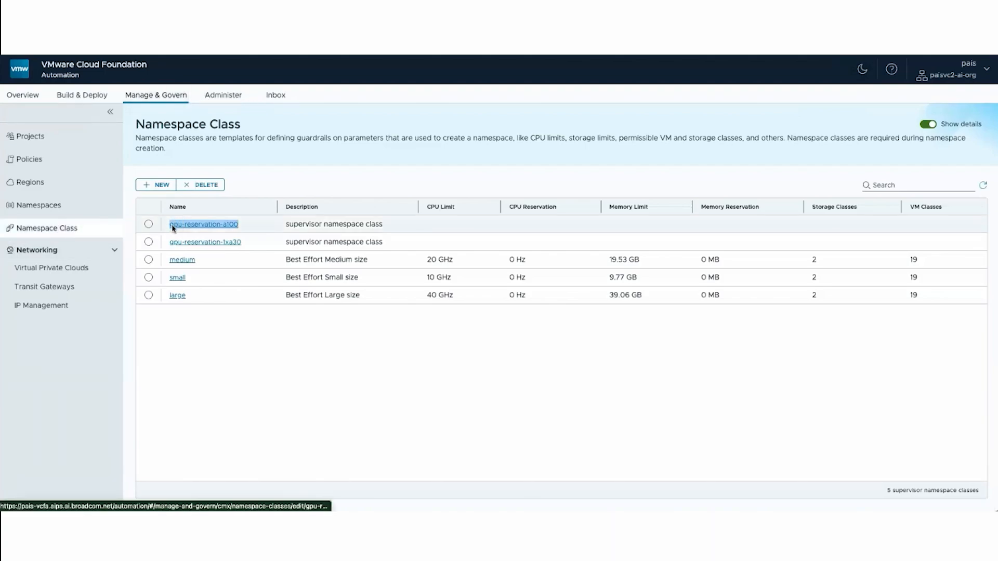
- Back in the automation portal, open the gpu-reservation-a100 class and check the limits, zone and VM class reservation in its YAML
left_click(199, 224)
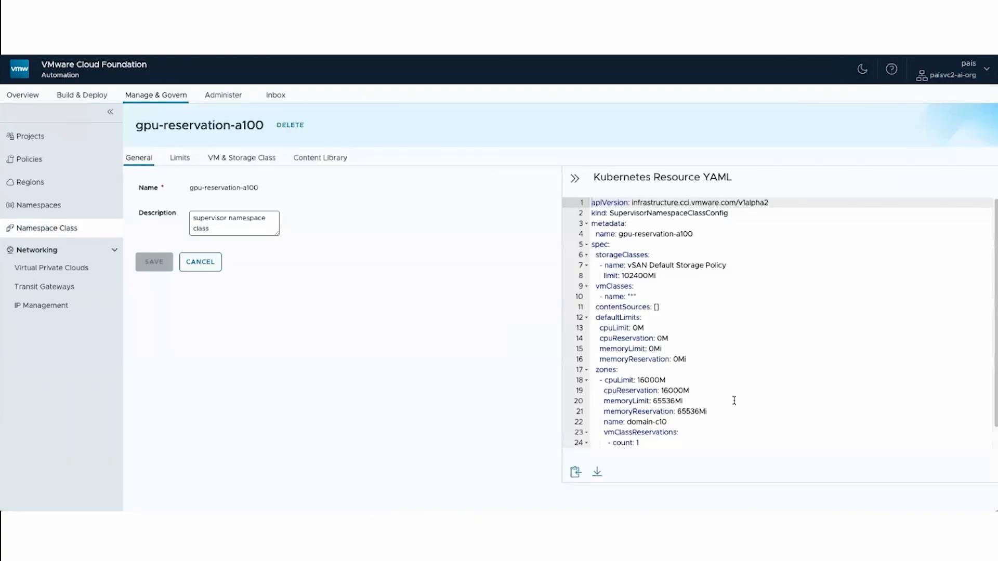
scroll(732, 401, "down", 1)
left_click_drag(706, 426, 597, 305)
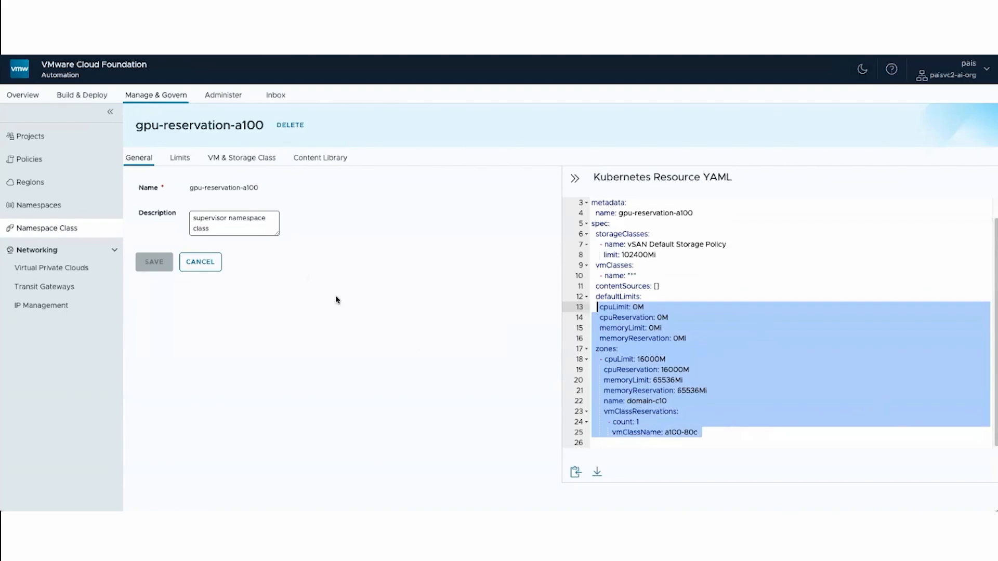
- Open the default-project project and start a new namespace in it
left_click(34, 143)
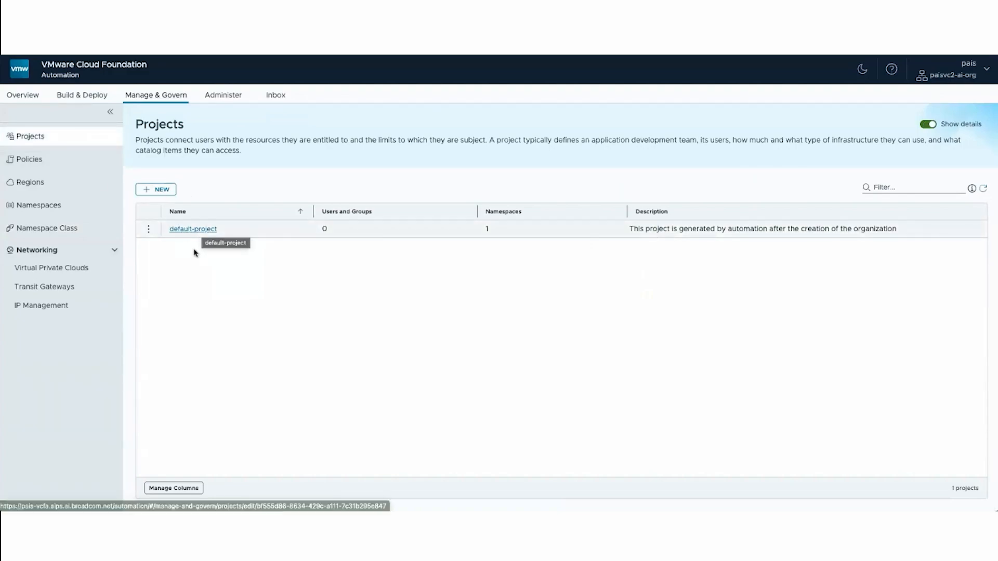
left_click(190, 229)
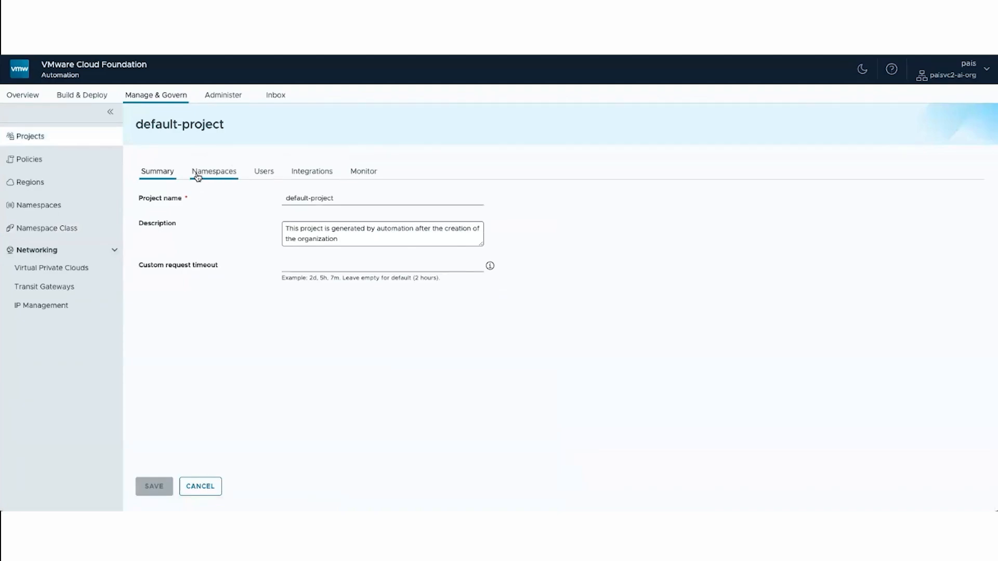
left_click(222, 177)
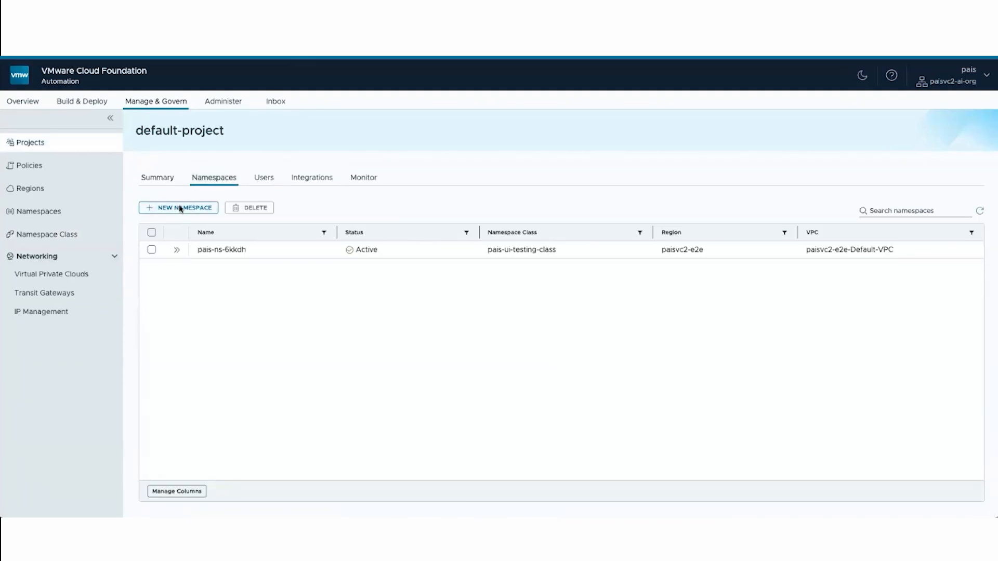
left_click(181, 208)
- Name the new namespace demo and assign it the gpu-reservation-a100 namespace class
left_click(342, 203)
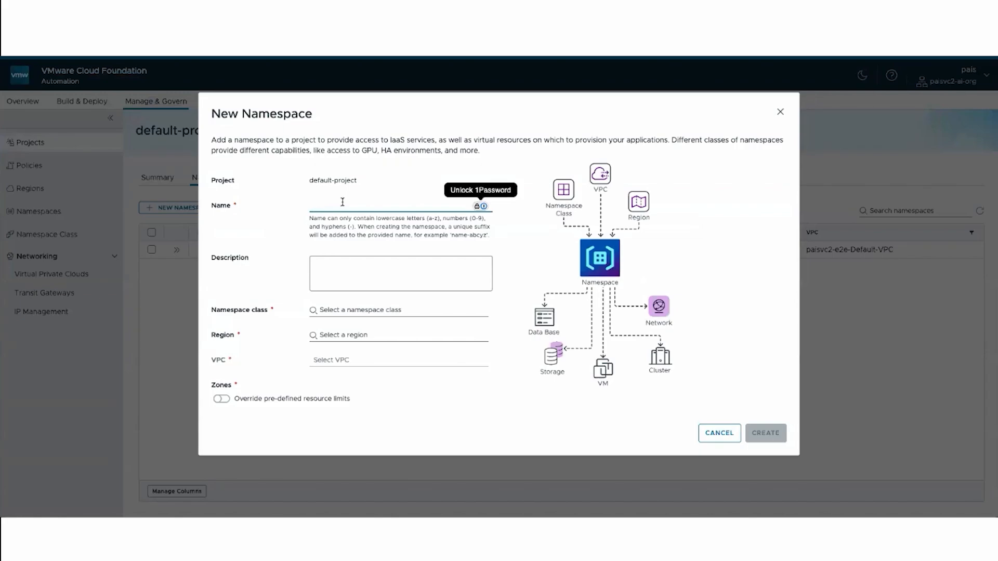
type("Demo")
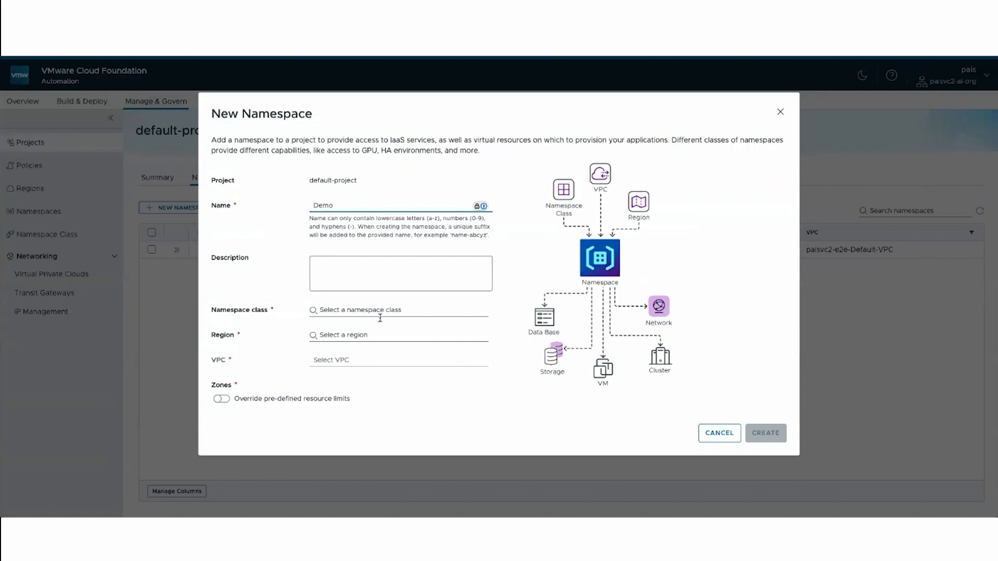
left_click(381, 310)
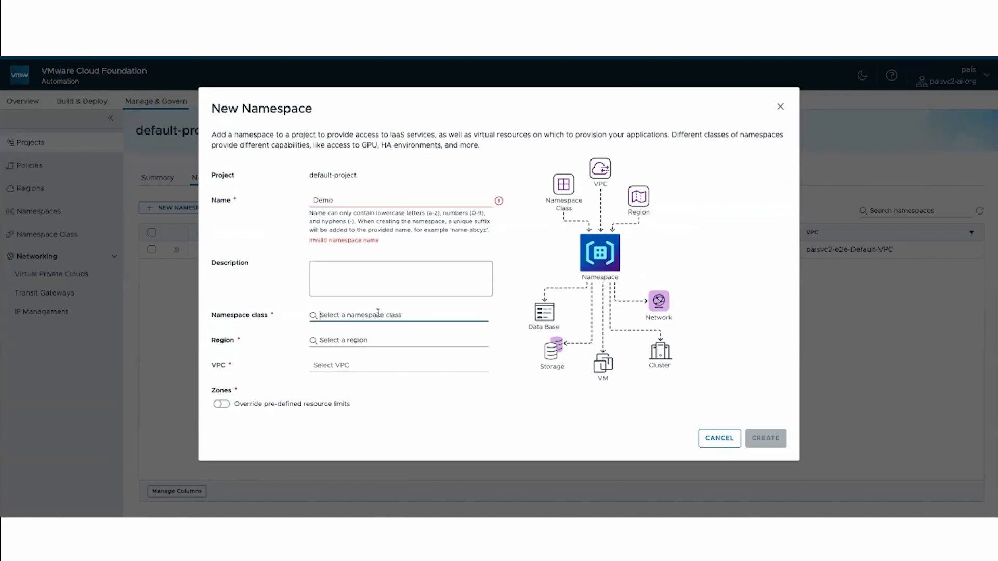
left_click(365, 204)
double_click(323, 200)
type("dem")
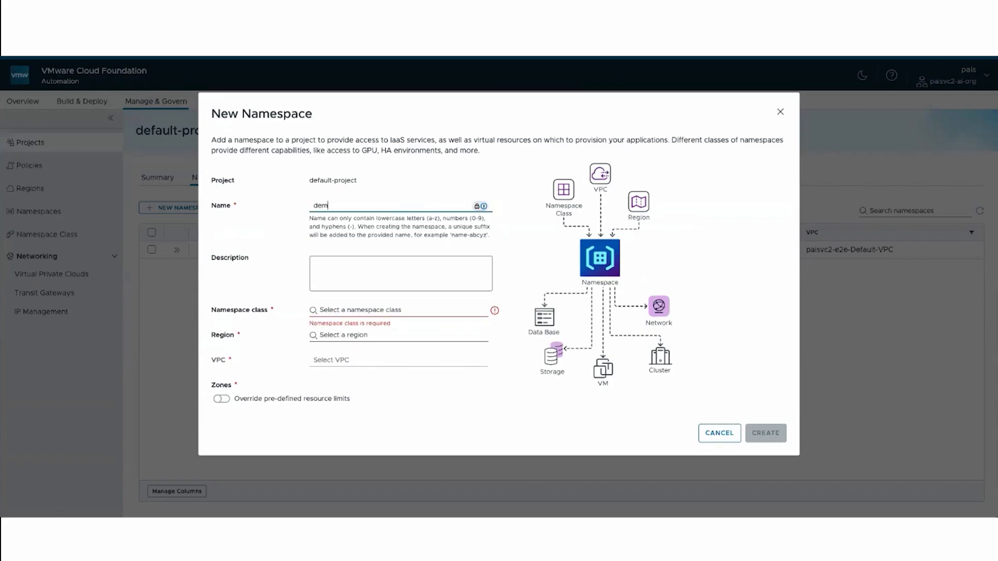
left_click(371, 310)
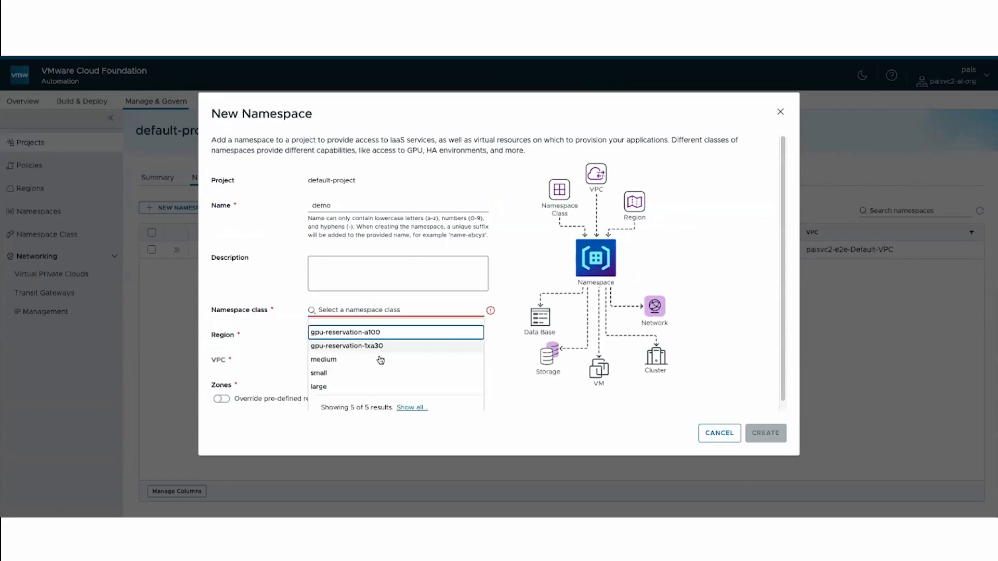
left_click(384, 332)
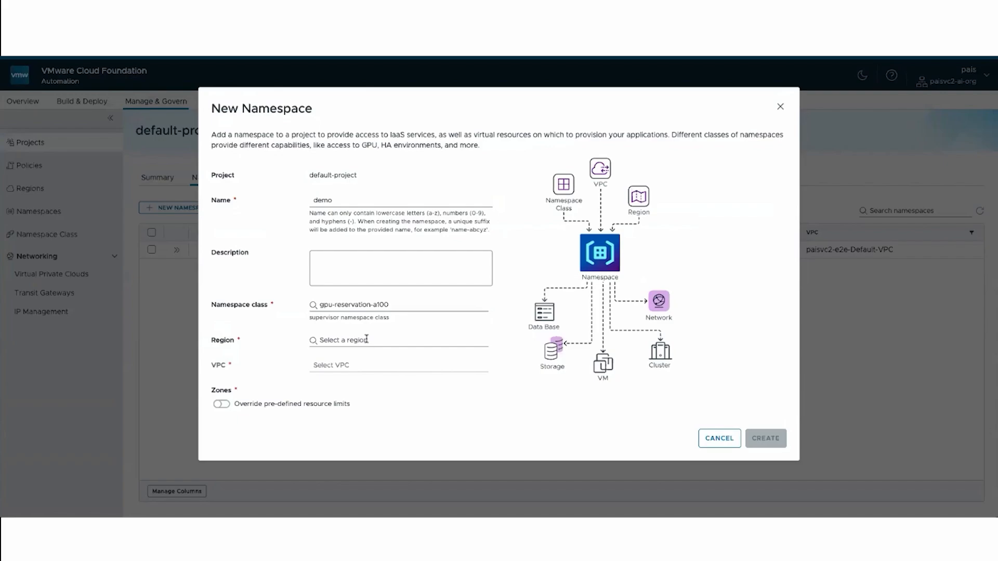
- Set the region to paisvc2-e2e and the VPC to paisvc2-e2e-Default-VPC, and create the namespace
left_click(367, 339)
left_click(367, 360)
left_click(371, 366)
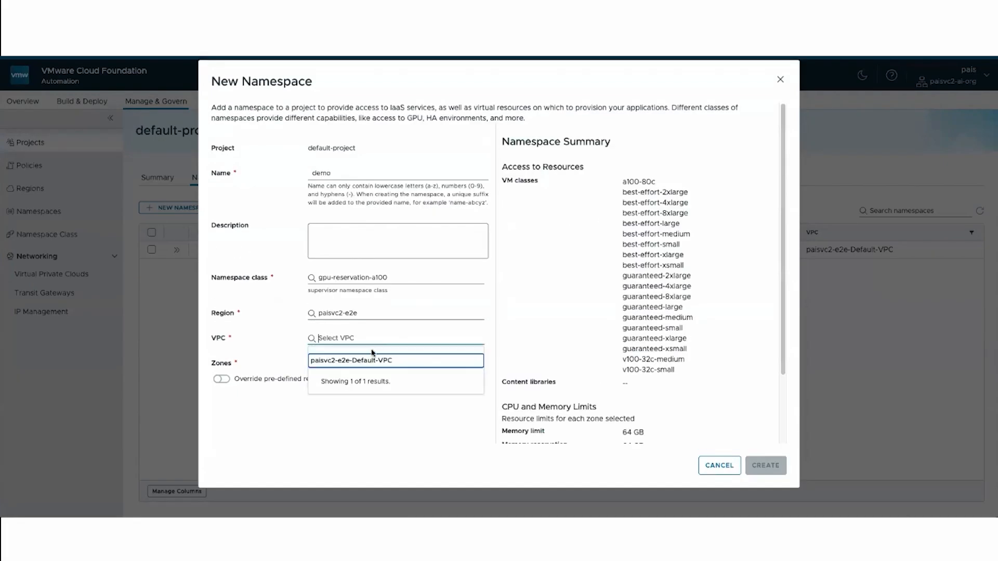
left_click(372, 360)
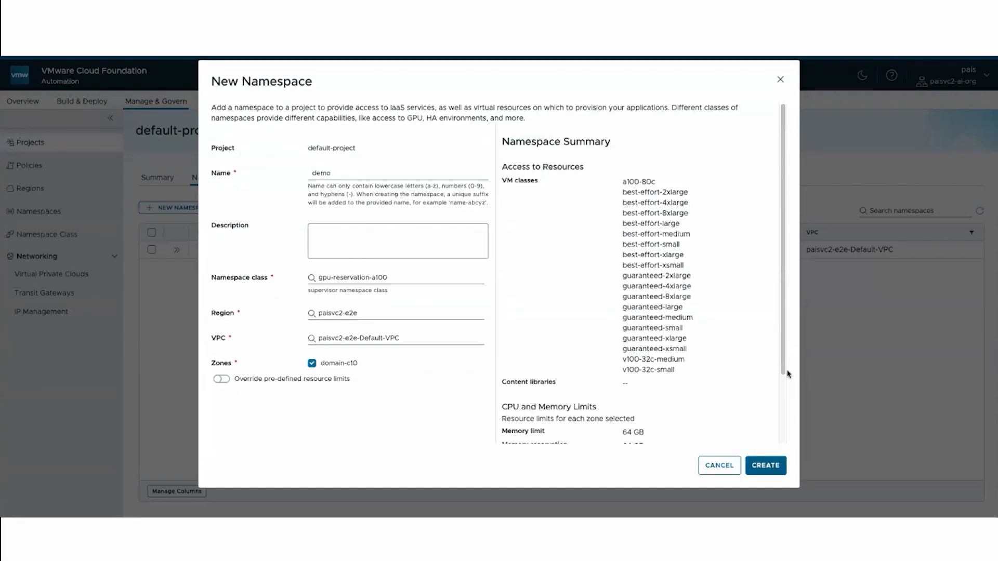
left_click_drag(788, 375, 787, 444)
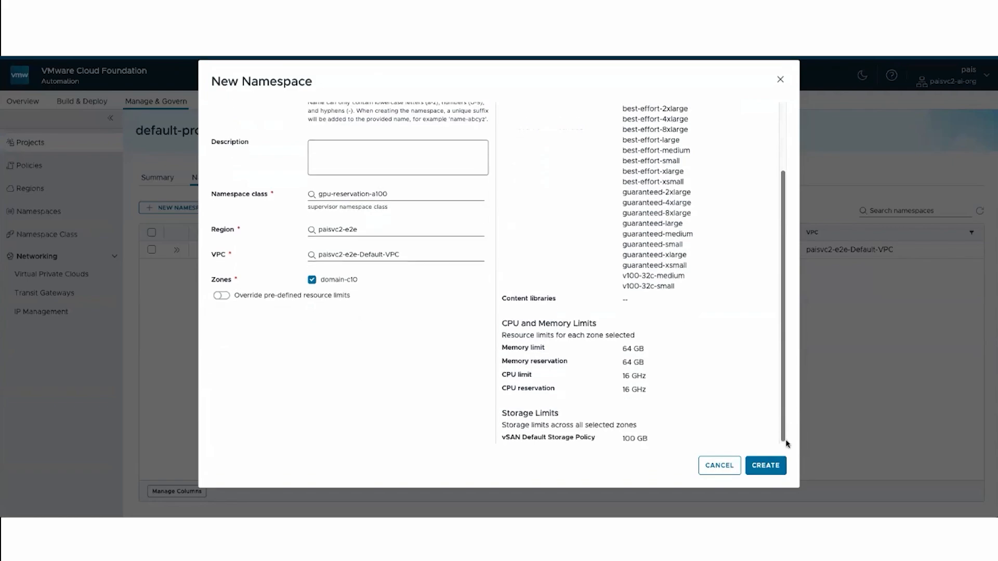
left_click(773, 471)
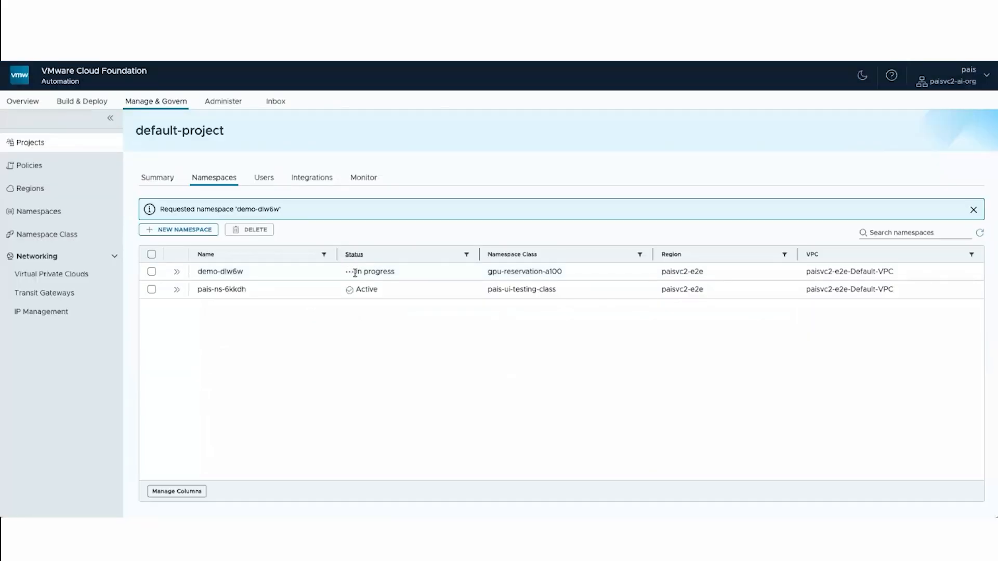